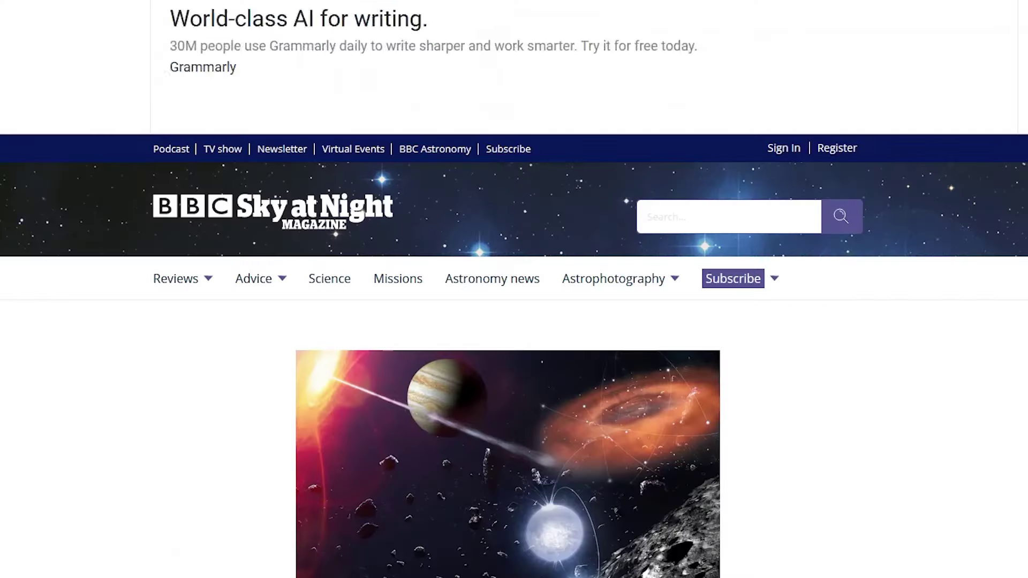
Scroll the '20 amazing facts about space and astronomy' article down to fact 7, on stars we'll never see
{"action": "scroll", "coordinate": [514, 289], "scroll_direction": "down", "scroll_amount": 4}
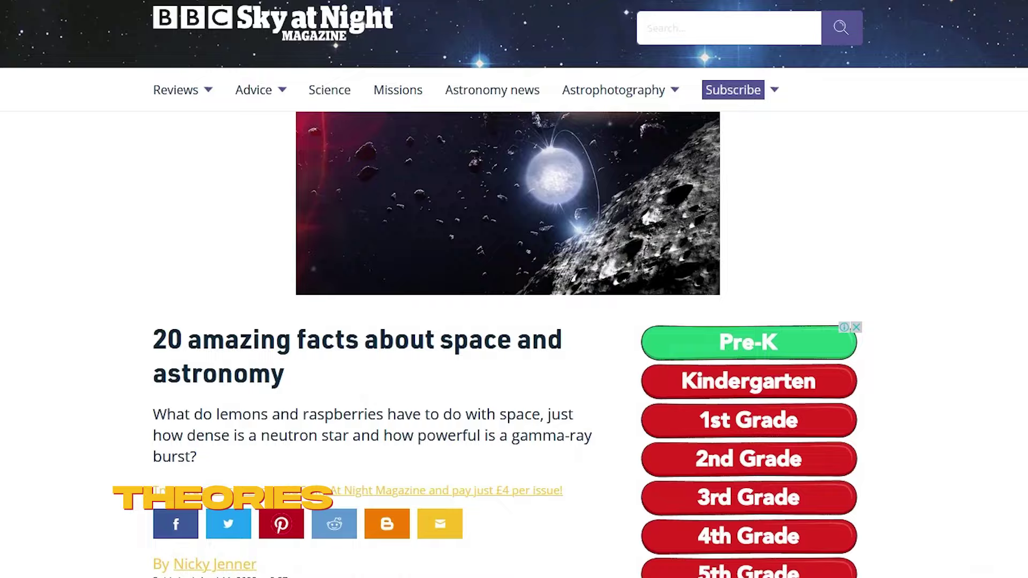
{"action": "scroll", "coordinate": [374, 322], "scroll_direction": "down", "scroll_amount": 12}
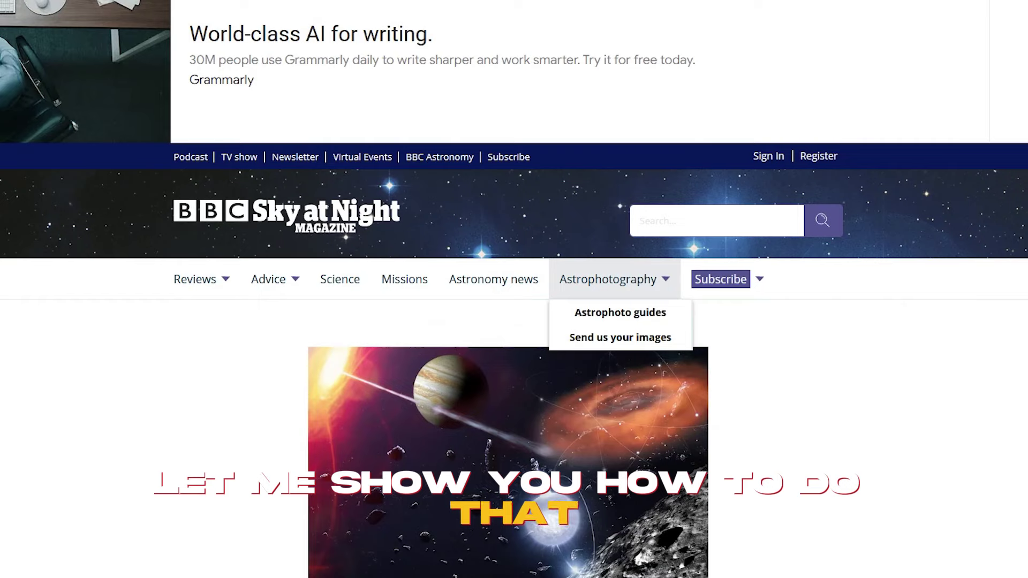
{"action": "scroll", "coordinate": [514, 348], "scroll_direction": "down", "scroll_amount": 15}
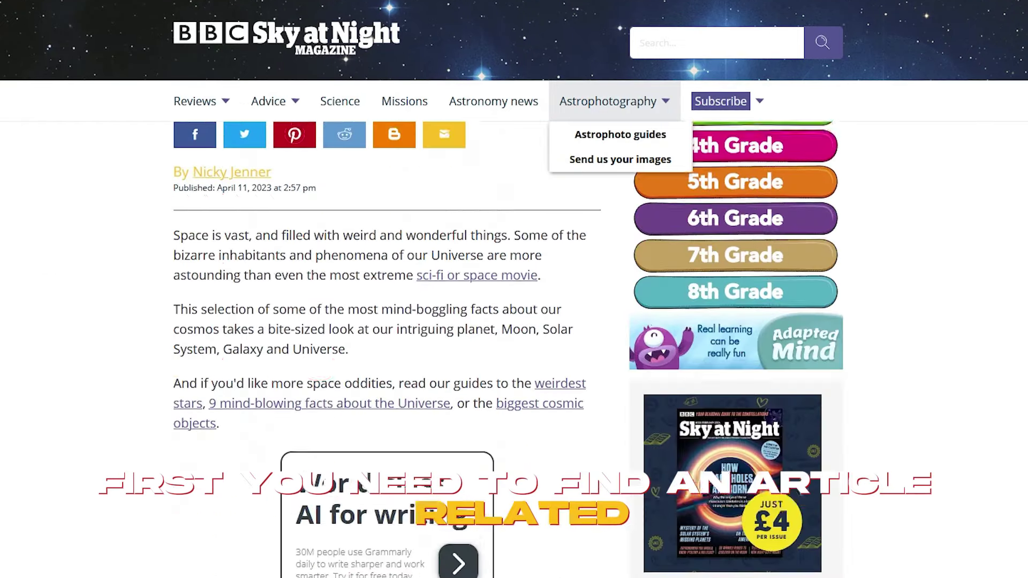
{"action": "scroll", "coordinate": [515, 348], "scroll_direction": "down", "scroll_amount": 15}
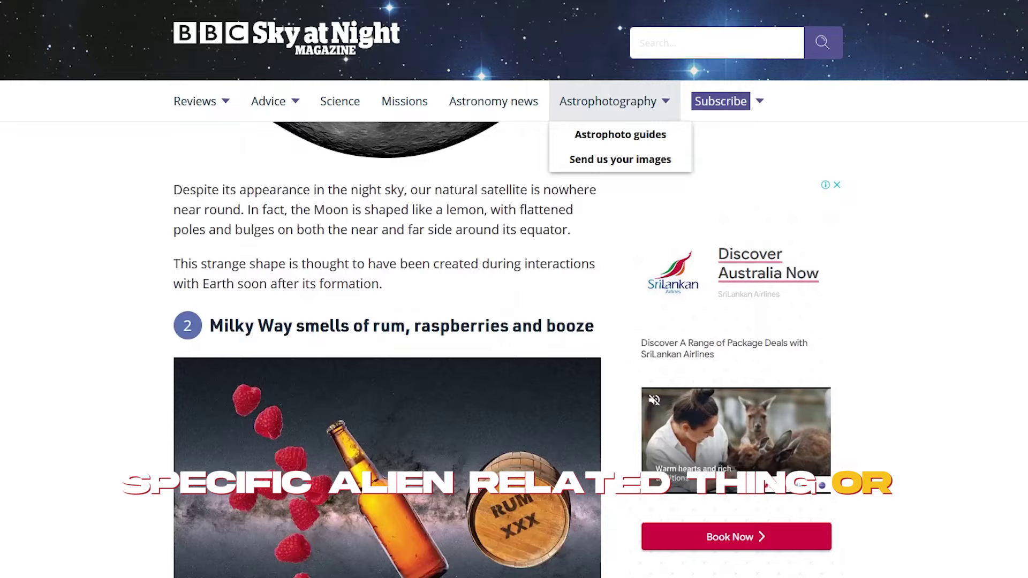
{"action": "scroll", "coordinate": [515, 348], "scroll_direction": "down", "scroll_amount": 15}
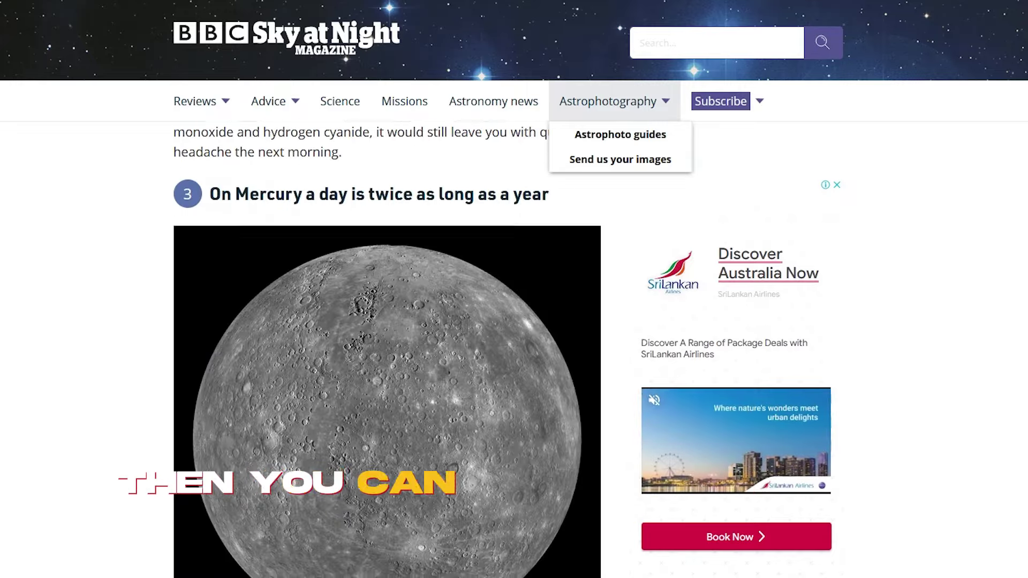
{"action": "scroll", "coordinate": [514, 348], "scroll_direction": "down", "scroll_amount": 15}
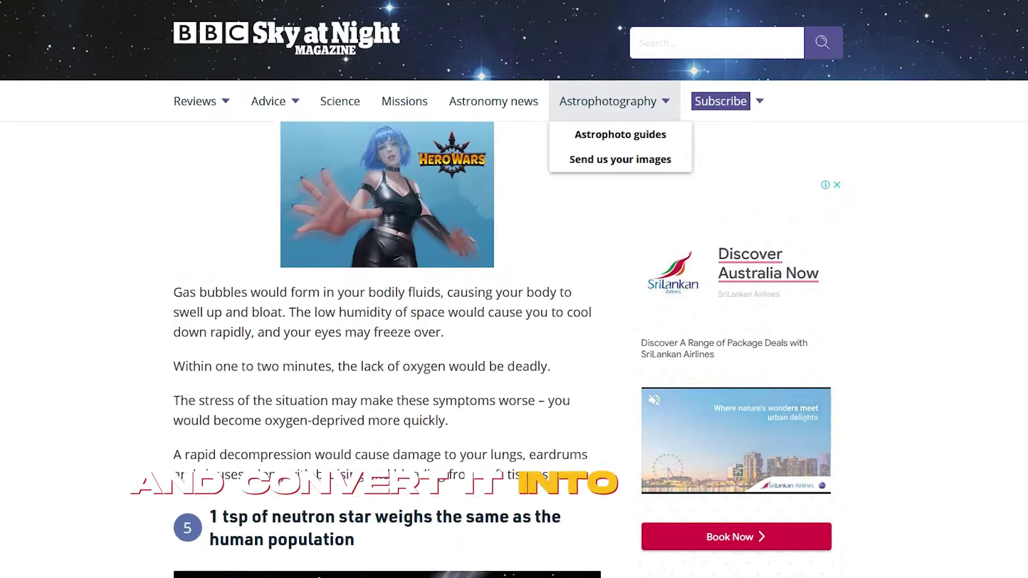
{"action": "scroll", "coordinate": [514, 348], "scroll_direction": "down", "scroll_amount": 11}
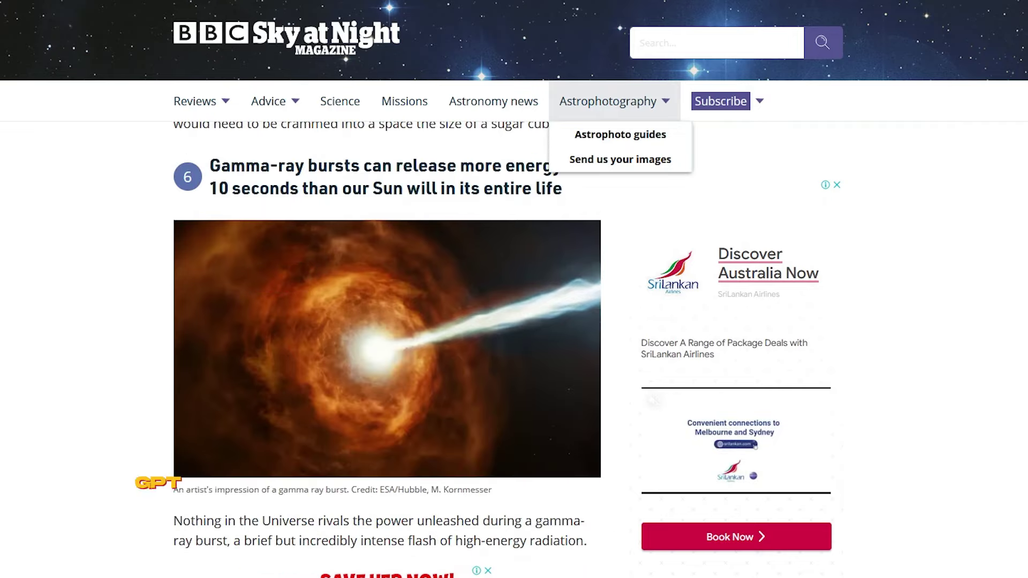
{"action": "scroll", "coordinate": [514, 348], "scroll_direction": "down", "scroll_amount": 10}
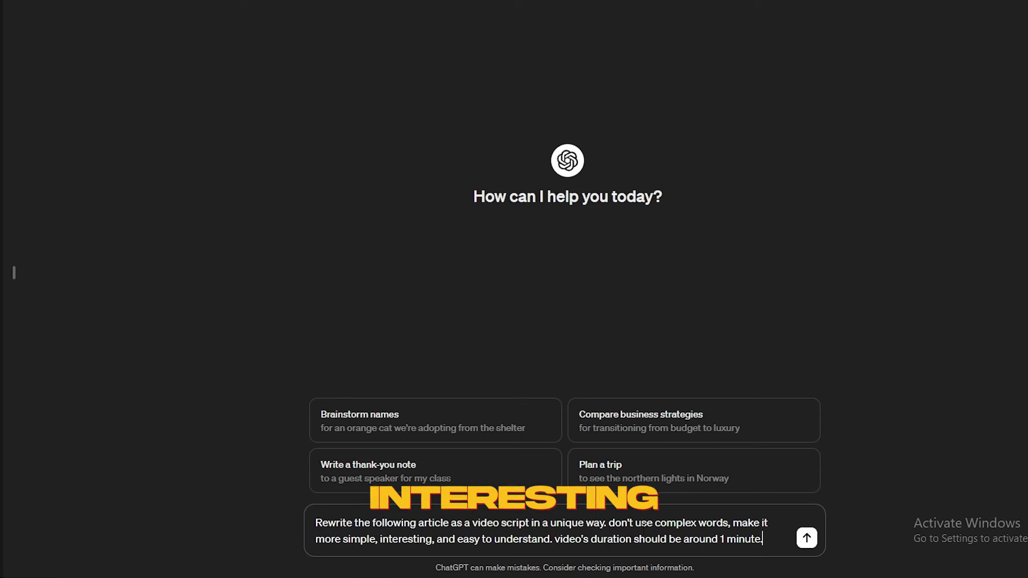
Paste the copied space article after the rewrite prompt in ChatGPT and send it
{"action": "right_click", "coordinate": [786, 542]}
{"action": "left_click", "coordinate": [827, 384]}
{"action": "left_click", "coordinate": [807, 538]}
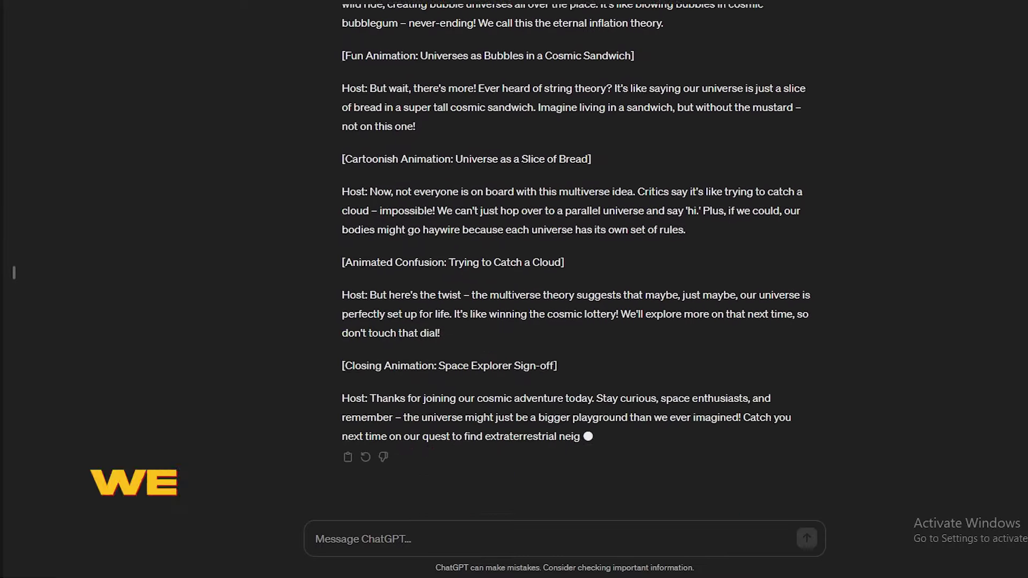
{"action": "scroll", "coordinate": [772, 413], "scroll_direction": "up", "scroll_amount": 5}
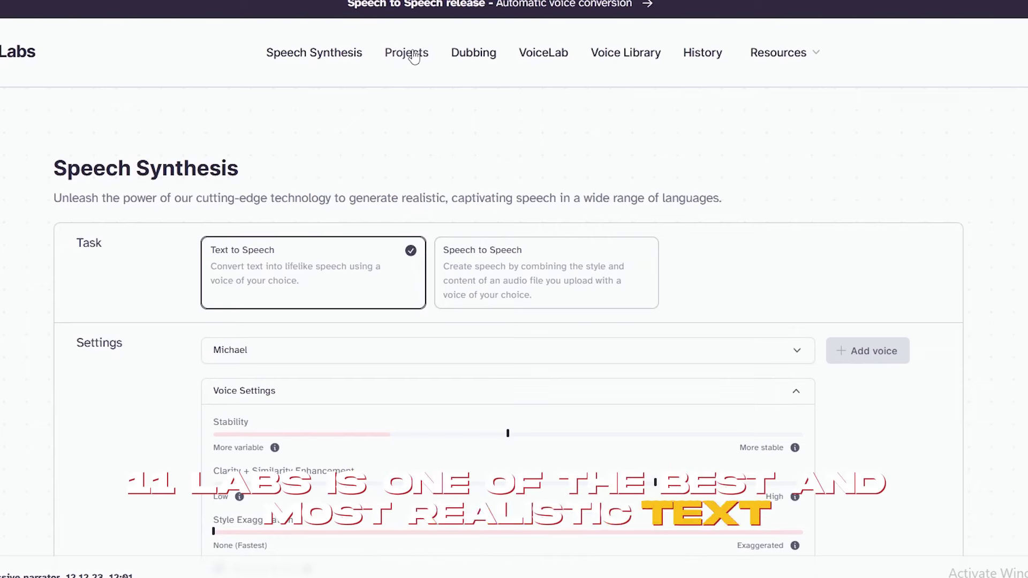
{"action": "left_click", "coordinate": [834, 352]}
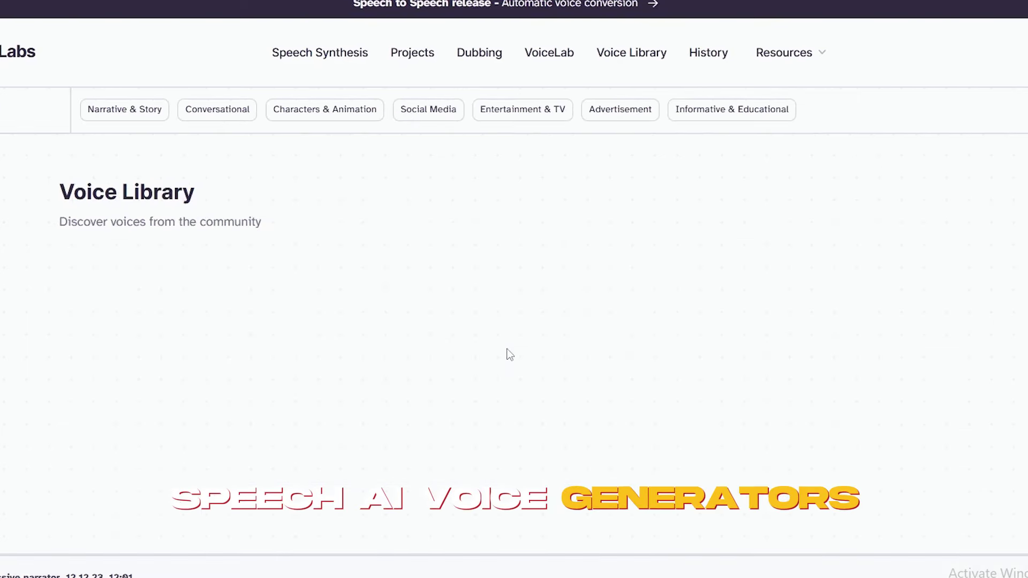
{"action": "scroll", "coordinate": [955, 230], "scroll_direction": "down", "scroll_amount": 4}
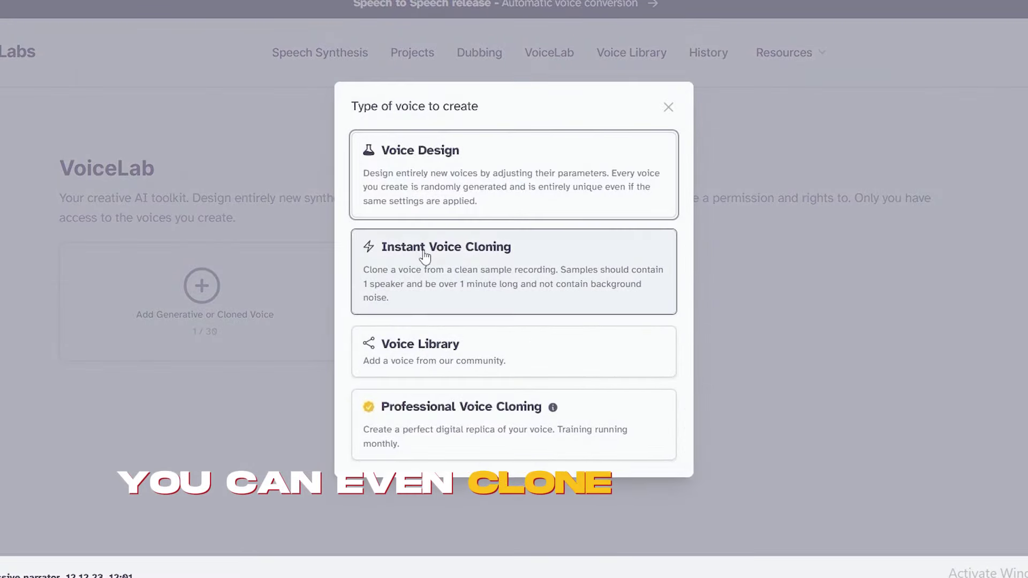
{"action": "left_click", "coordinate": [426, 252]}
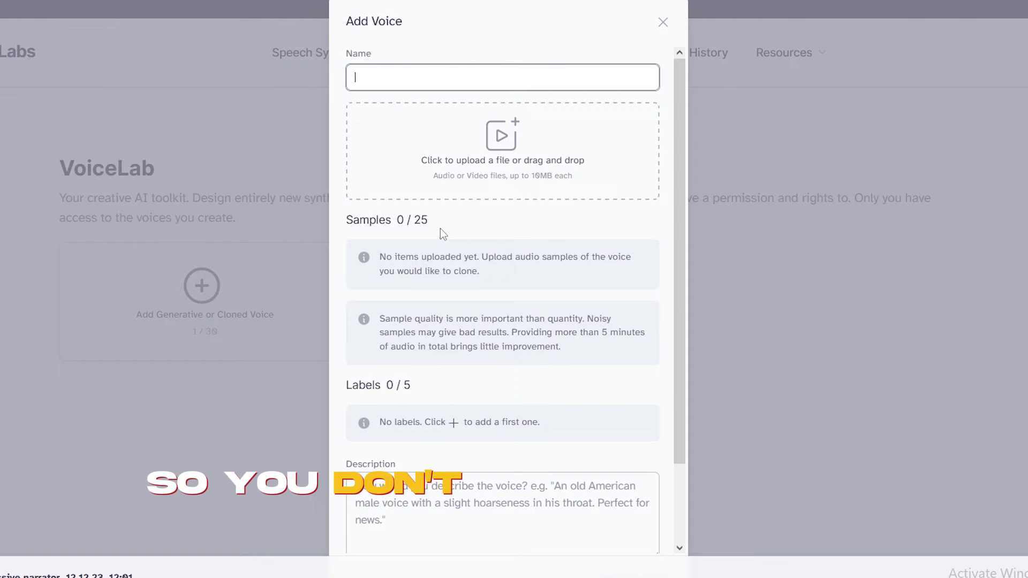
{"action": "scroll", "coordinate": [440, 229], "scroll_direction": "down", "scroll_amount": 2}
{"action": "scroll", "coordinate": [444, 233], "scroll_direction": "up", "scroll_amount": 2}
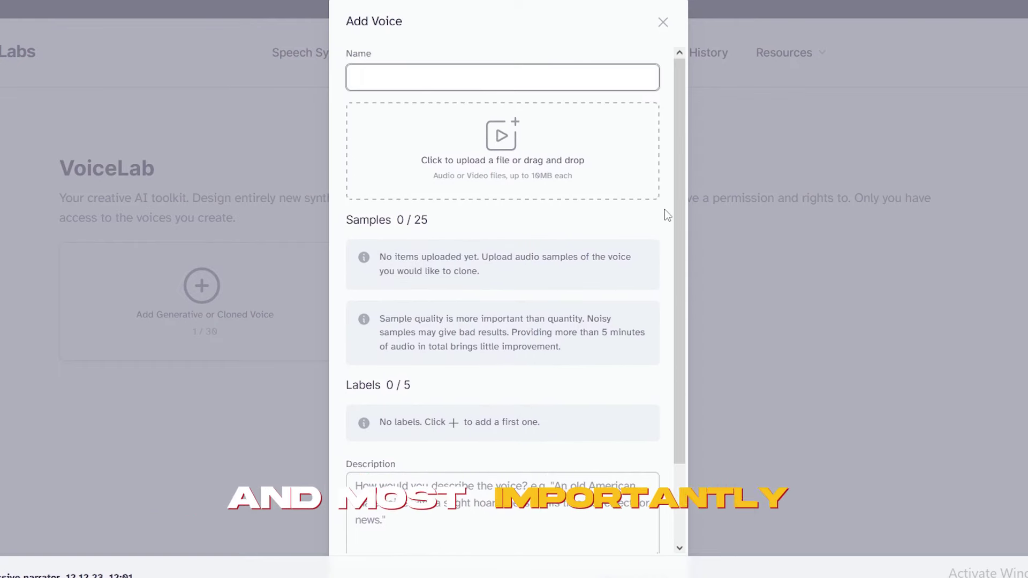
{"action": "left_click", "coordinate": [667, 25]}
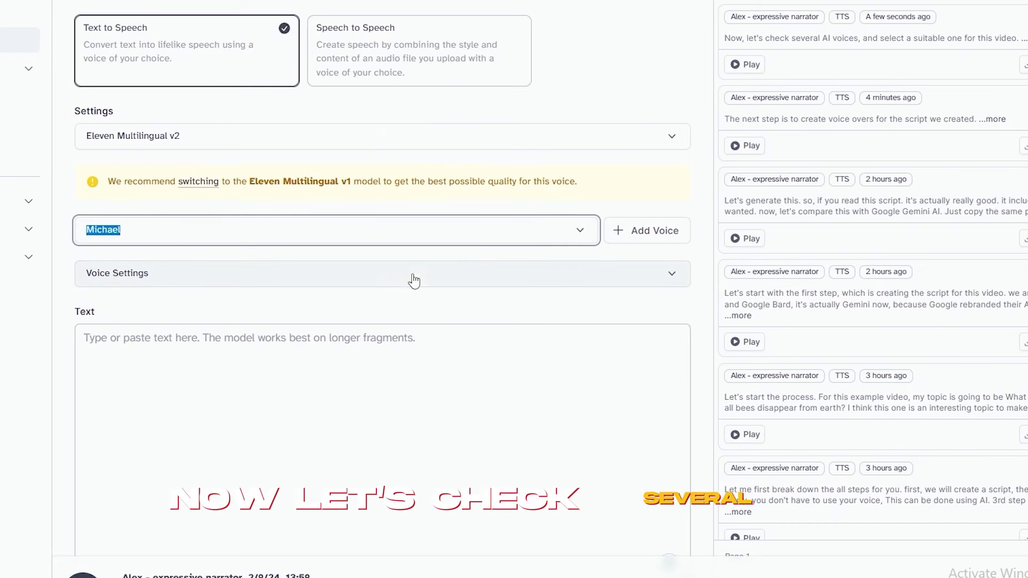
Preview the Michael, Joseph and Calvin voices from the ElevenLabs voice list
{"action": "left_click", "coordinate": [571, 234]}
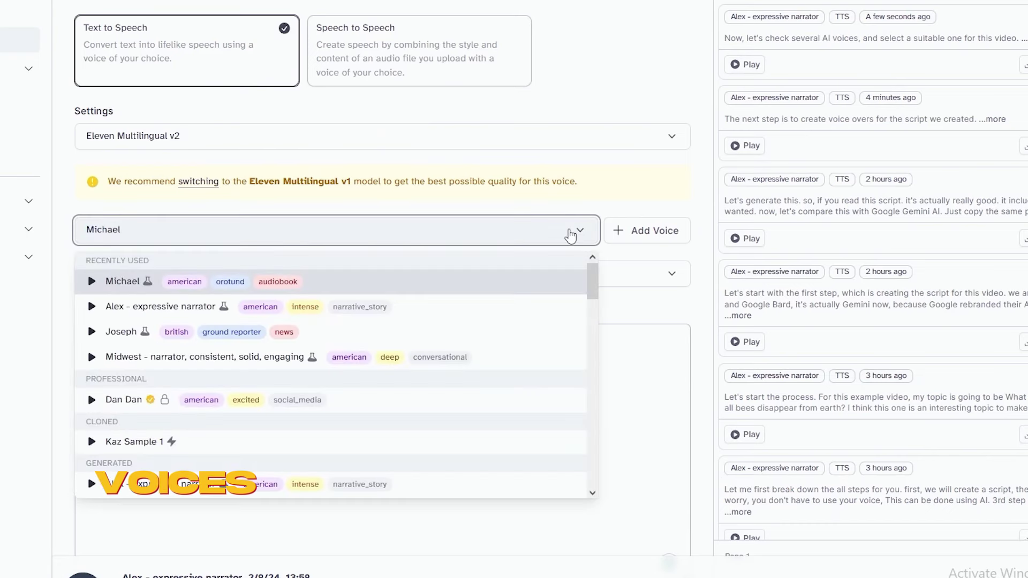
{"action": "left_click", "coordinate": [95, 285]}
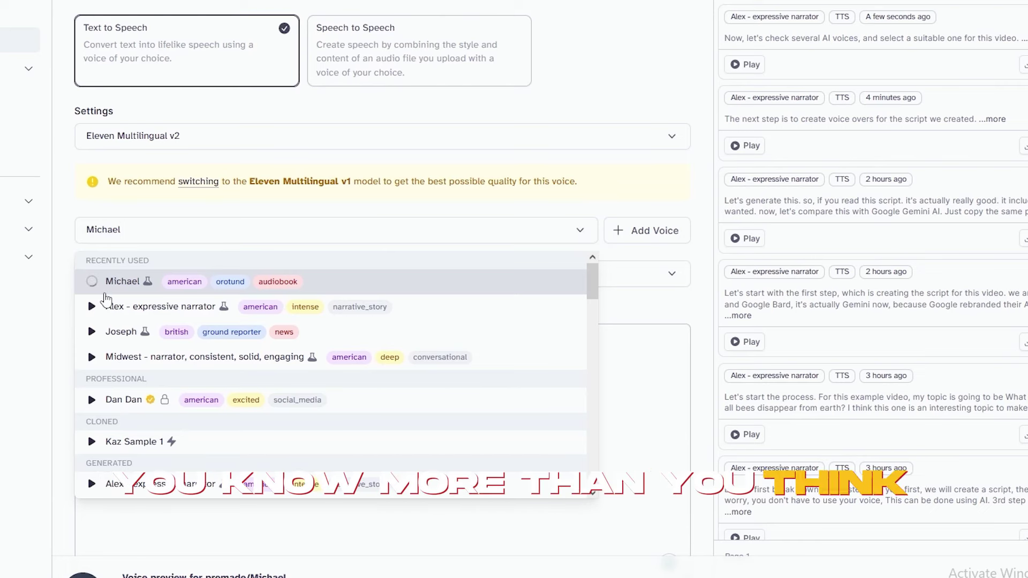
{"action": "left_click", "coordinate": [90, 335]}
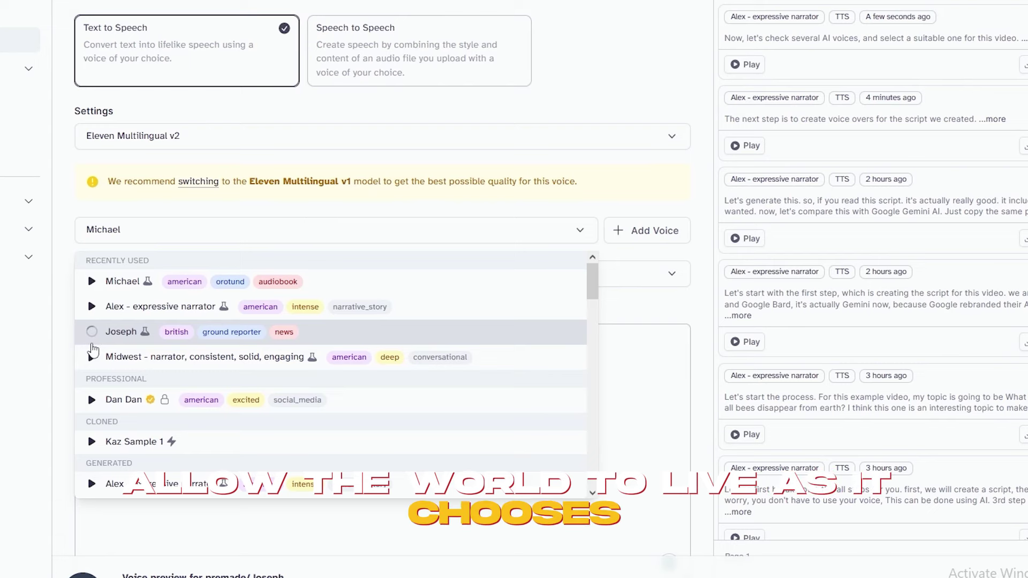
{"action": "scroll", "coordinate": [92, 349], "scroll_direction": "down", "scroll_amount": 1}
{"action": "scroll", "coordinate": [92, 349], "scroll_direction": "down", "scroll_amount": 2}
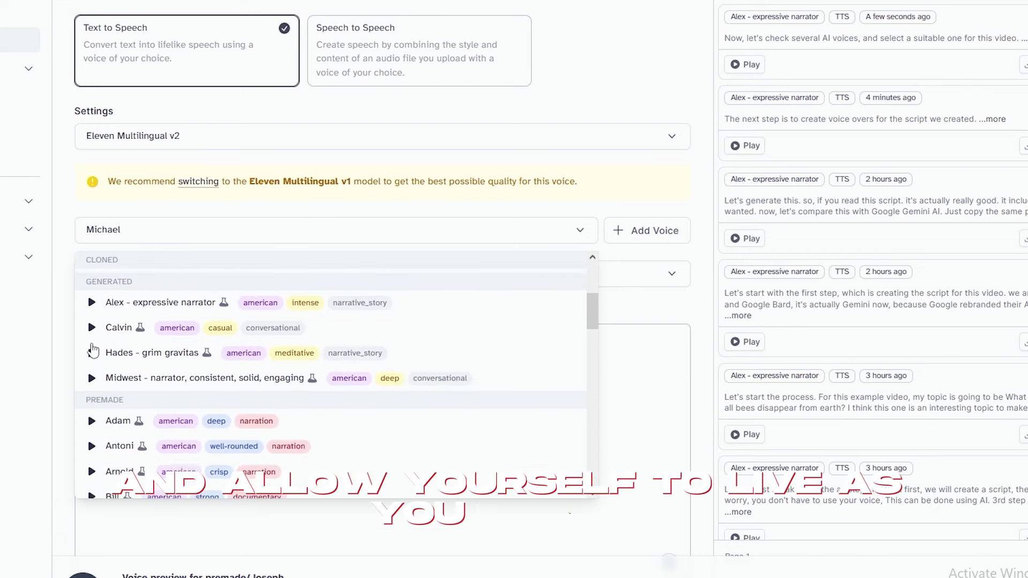
{"action": "left_click", "coordinate": [91, 326]}
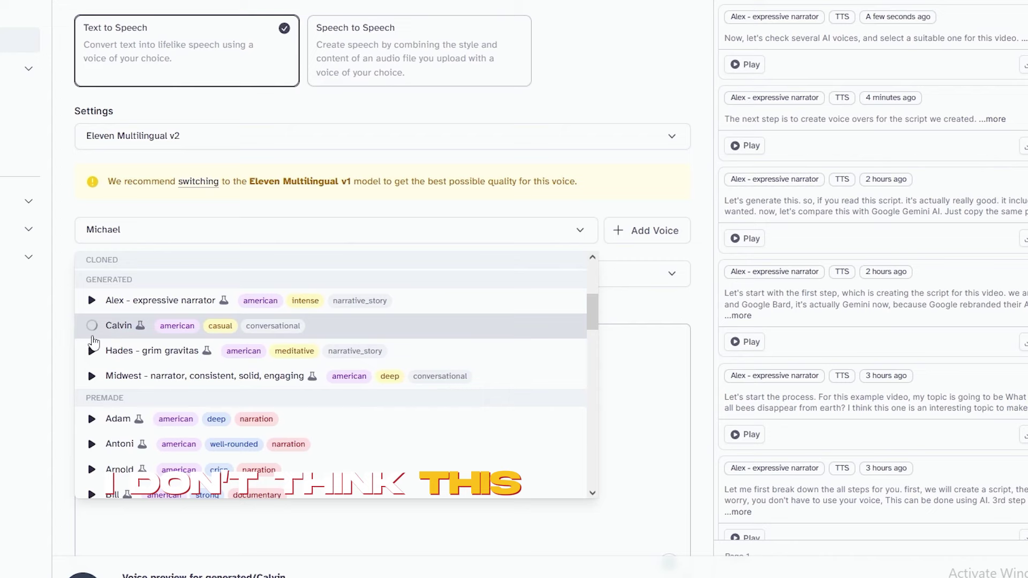
Select Calvin as the voice, then open the community Voice Library from VoiceLab
{"action": "left_click", "coordinate": [129, 325]}
{"action": "left_click", "coordinate": [672, 179]}
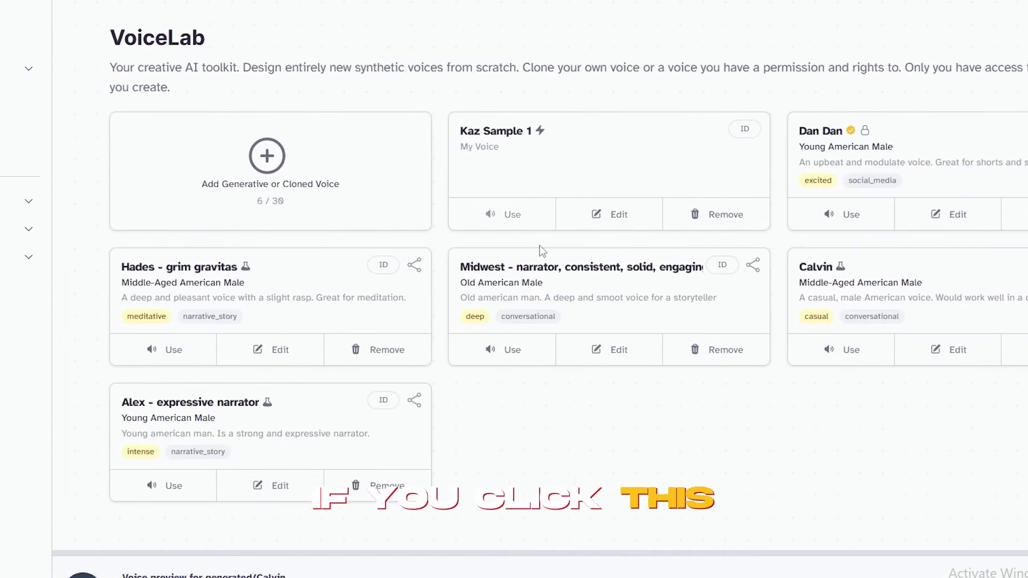
{"action": "left_click", "coordinate": [330, 176]}
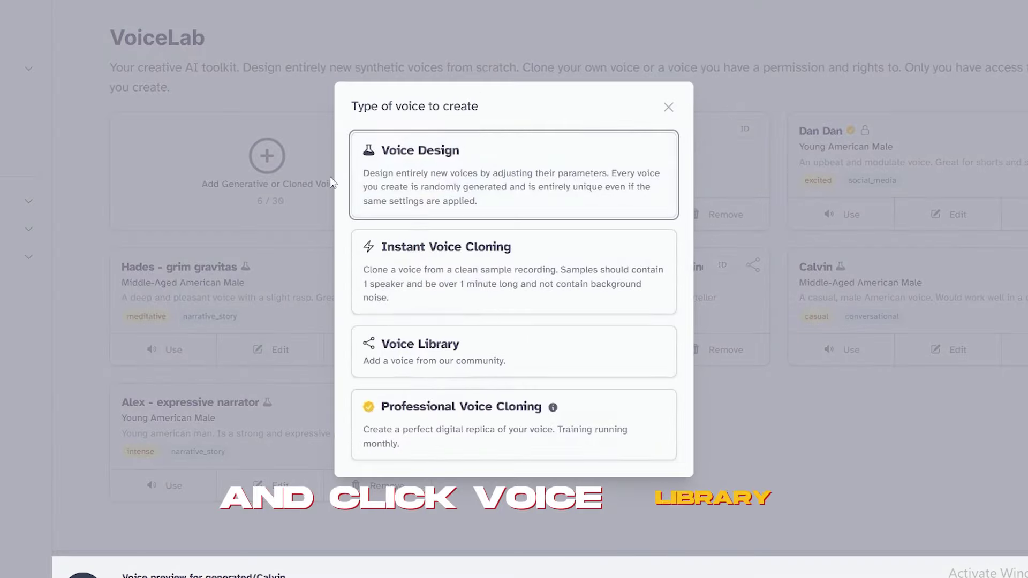
{"action": "left_click", "coordinate": [497, 370]}
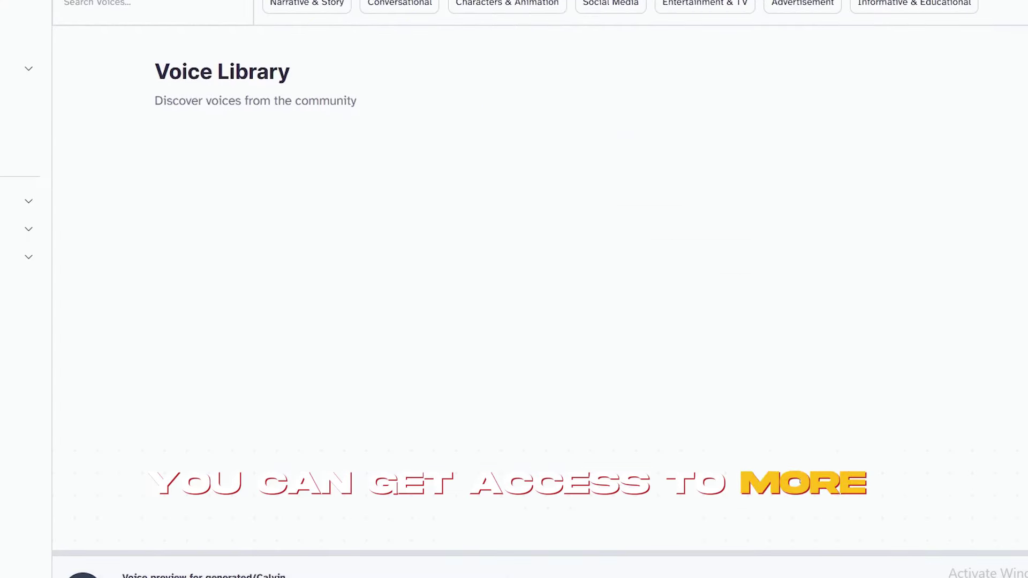
Filter to Social Media voices and add the 'Jack - Smooth, deep, mysterious' voice
{"action": "left_click", "coordinate": [611, 4]}
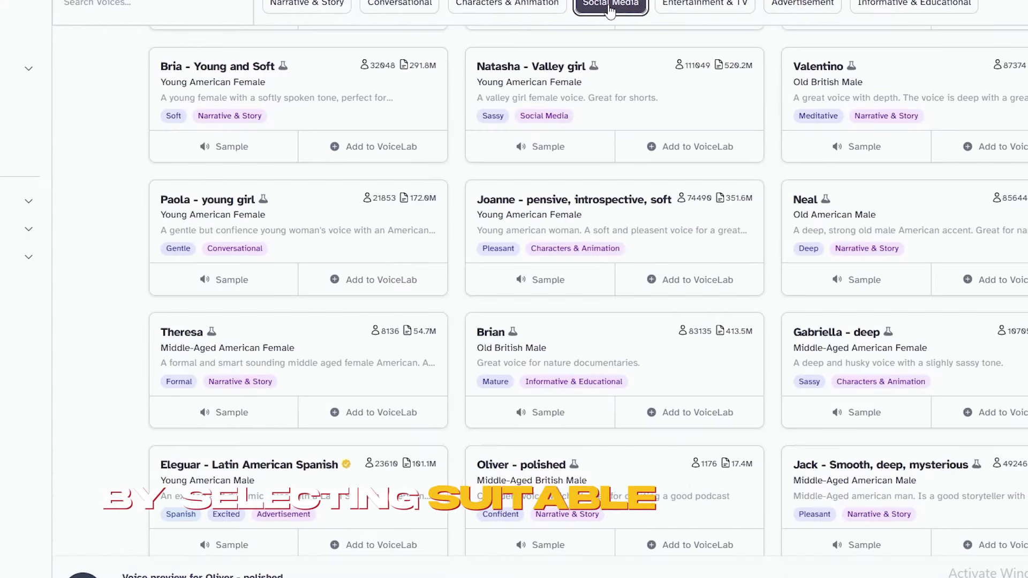
{"action": "scroll", "coordinate": [252, 110], "scroll_direction": "up", "scroll_amount": 3}
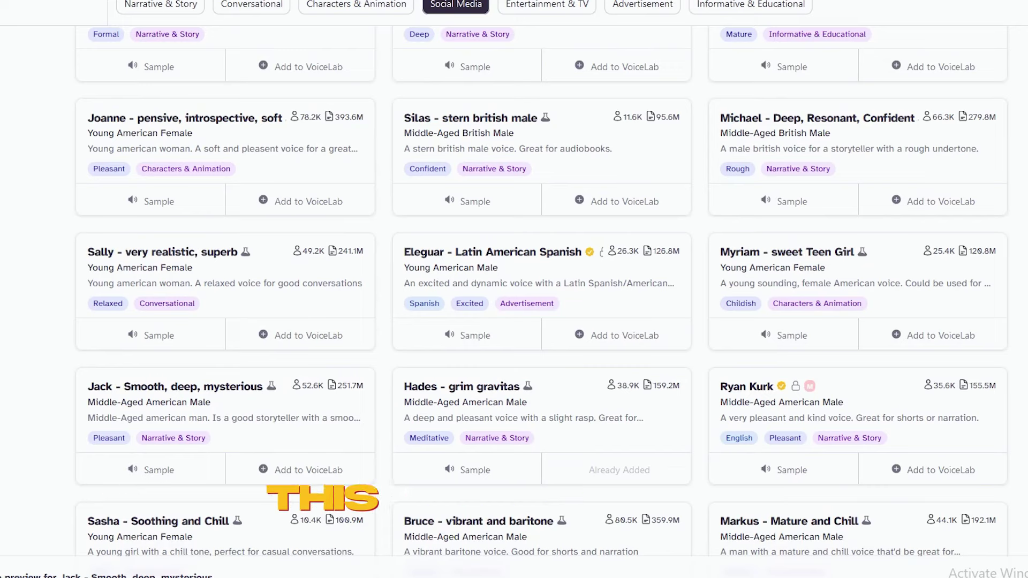
{"action": "left_click", "coordinate": [310, 470]}
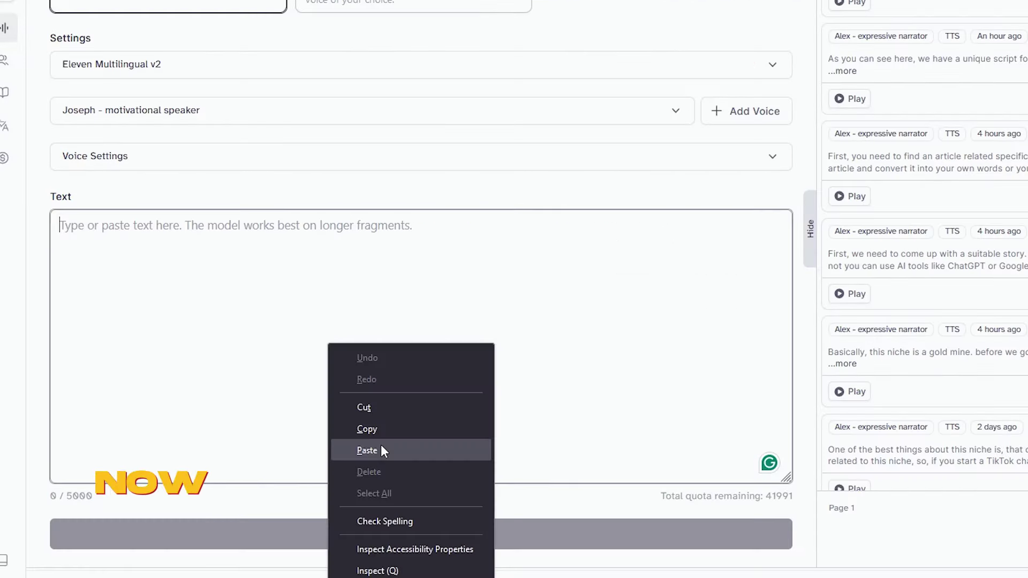
Paste the multiverse script into the text box and choose the Jack - Smooth, deep, mysterious voice
{"action": "left_click", "coordinate": [381, 450]}
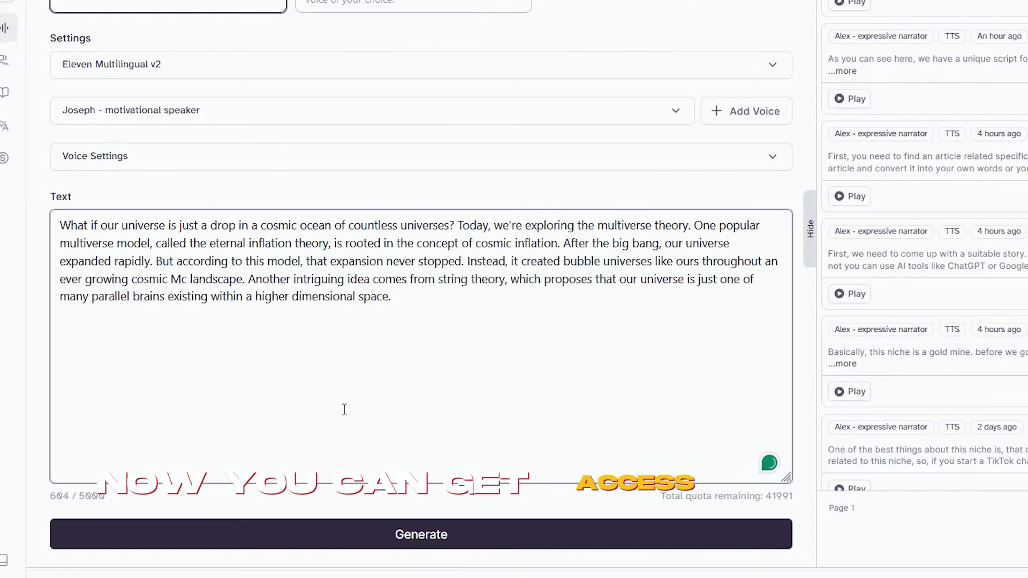
{"action": "left_click", "coordinate": [299, 112]}
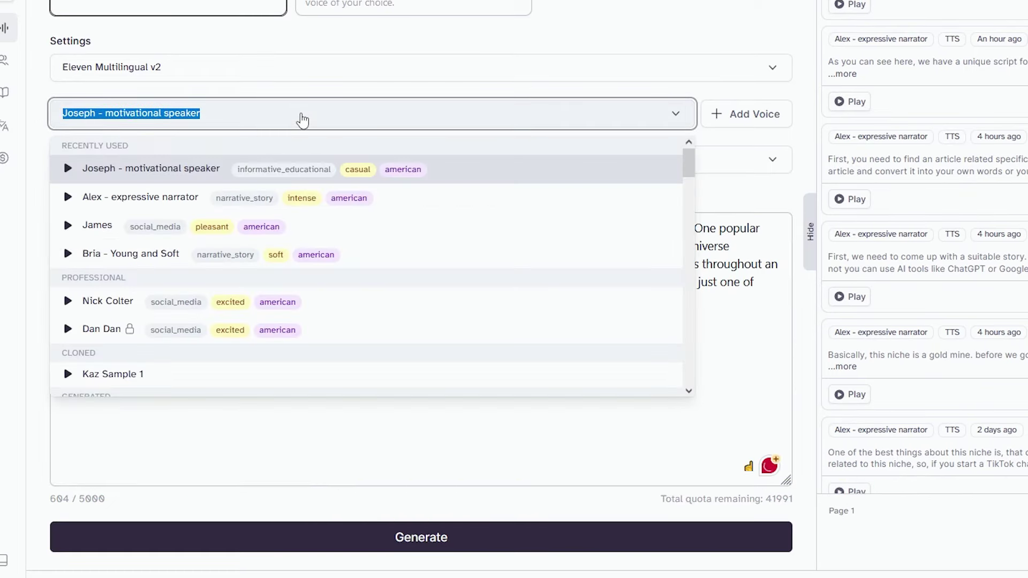
{"action": "scroll", "coordinate": [194, 322], "scroll_direction": "down", "scroll_amount": 3}
{"action": "left_click", "coordinate": [186, 310]}
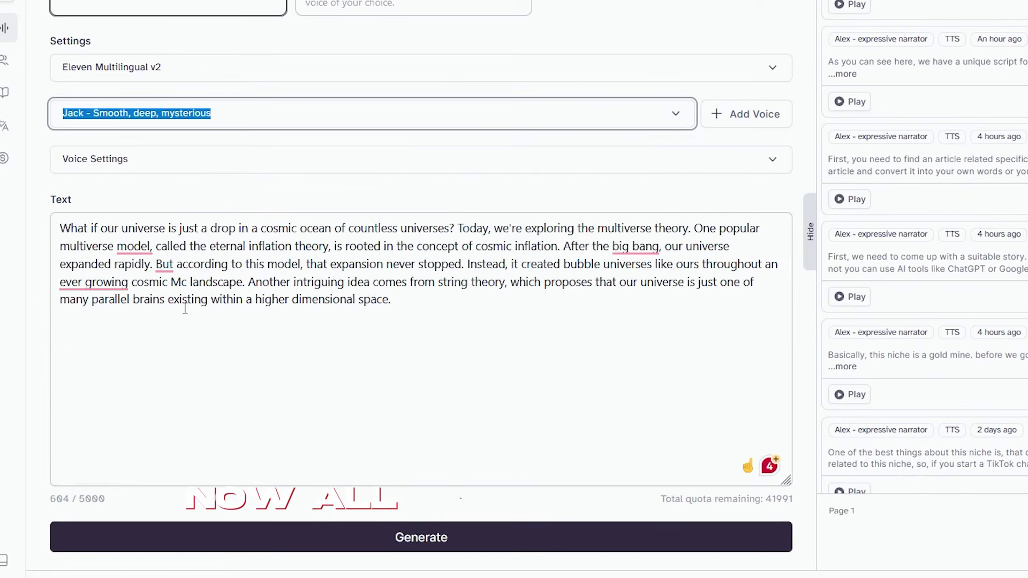
Remove the comma after 'model', replace 'But' with 'However', and generate the voiceover
{"action": "mouse_move", "coordinate": [134, 247]}
{"action": "left_click", "coordinate": [159, 292]}
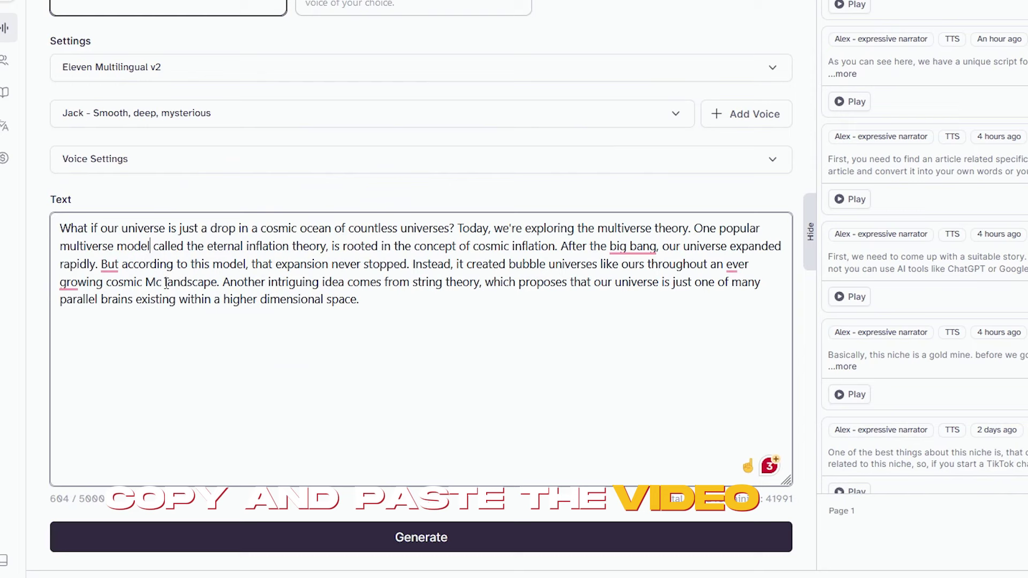
{"action": "mouse_move", "coordinate": [109, 265]}
{"action": "left_click", "coordinate": [120, 304]}
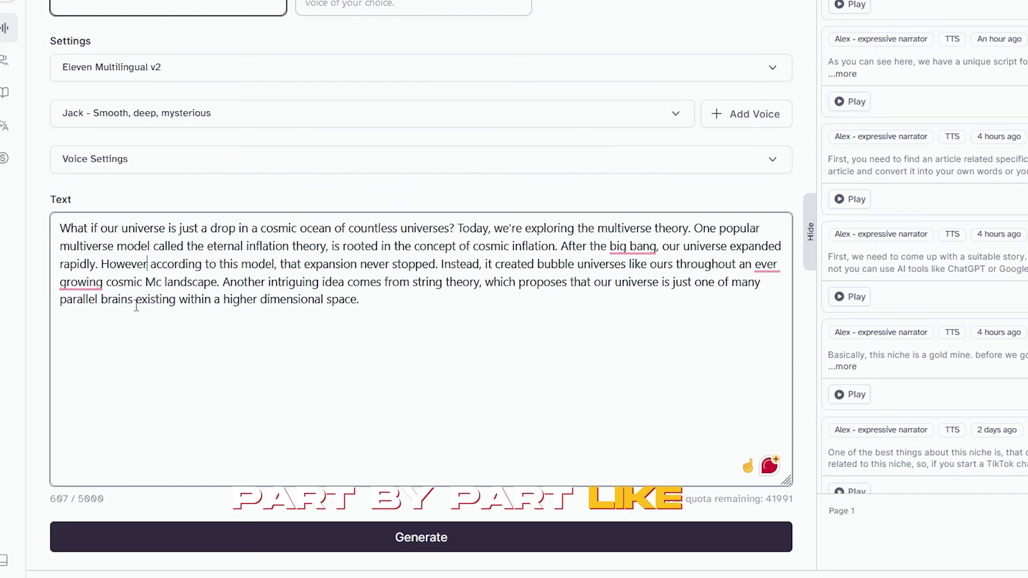
{"action": "left_click", "coordinate": [400, 542]}
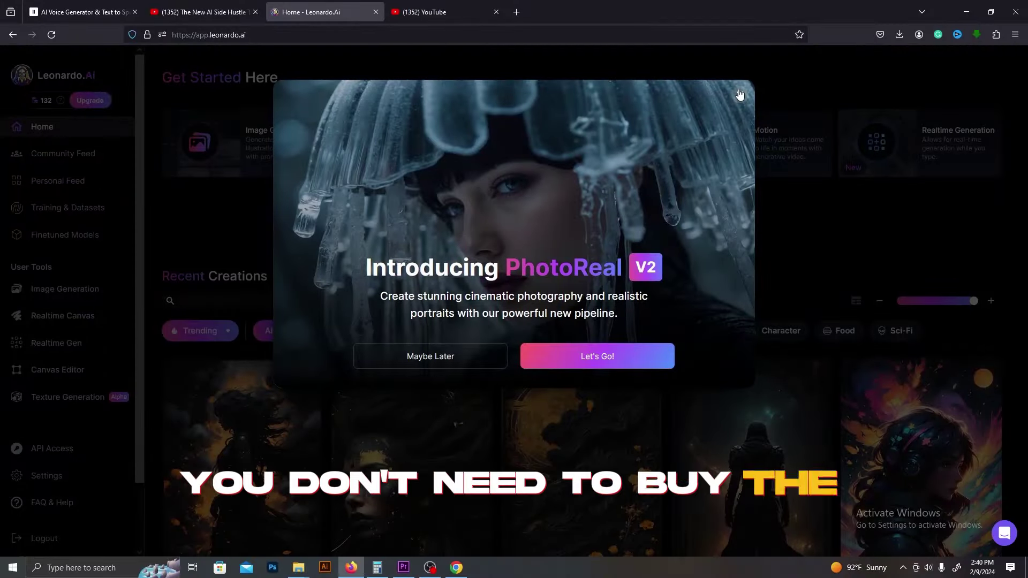
Dismiss the PhotoReal announcement in Leonardo.Ai
{"action": "left_click", "coordinate": [740, 95]}
{"action": "scroll", "coordinate": [582, 300], "scroll_direction": "down", "scroll_amount": 1}
{"action": "scroll", "coordinate": [582, 300], "scroll_direction": "up", "scroll_amount": 1}
{"action": "mouse_move", "coordinate": [61, 98]}
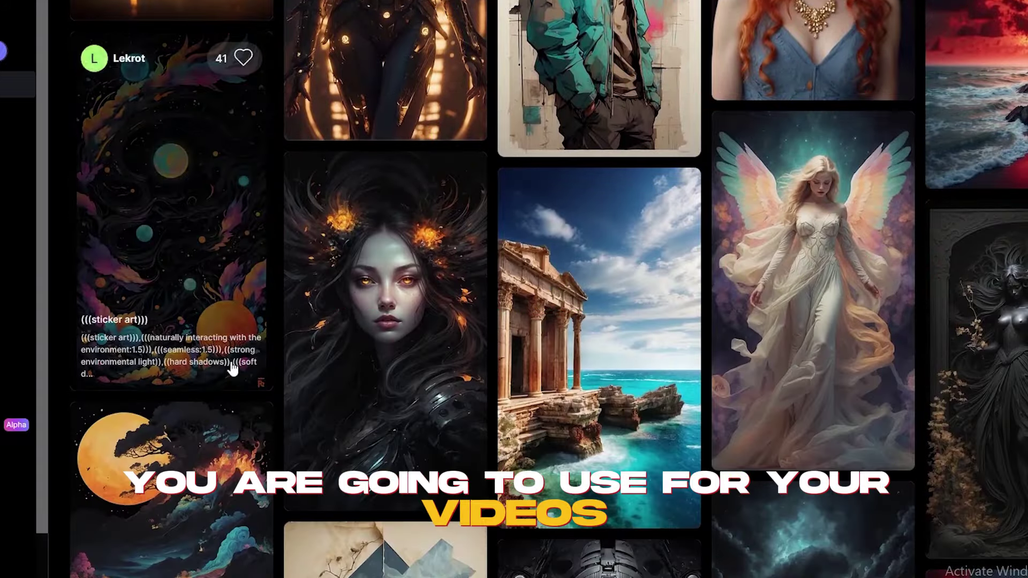
{"action": "scroll", "coordinate": [345, 334], "scroll_direction": "down", "scroll_amount": 8}
Browse the Community Feed and open the hat-wearing character image's prompt and generation details
{"action": "scroll", "coordinate": [346, 333], "scroll_direction": "up", "scroll_amount": 20}
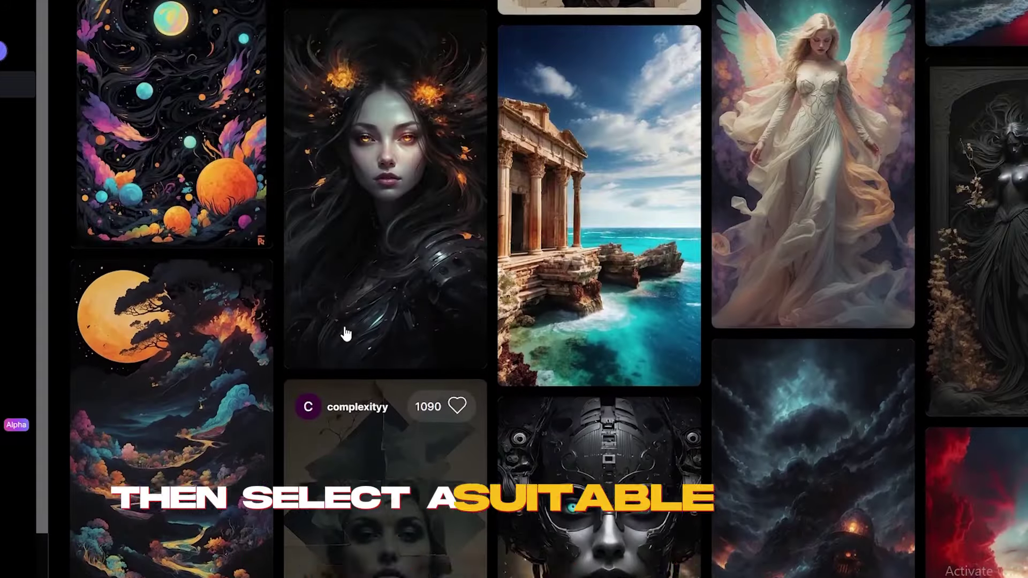
{"action": "scroll", "coordinate": [523, 284], "scroll_direction": "up", "scroll_amount": 8}
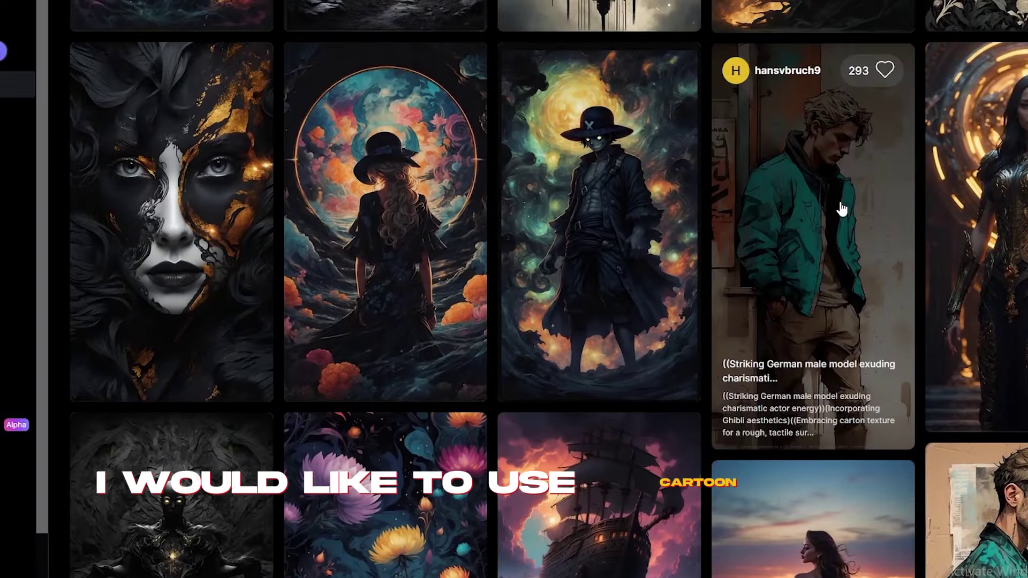
{"action": "scroll", "coordinate": [842, 209], "scroll_direction": "up", "scroll_amount": 3}
{"action": "scroll", "coordinate": [842, 209], "scroll_direction": "up", "scroll_amount": 3}
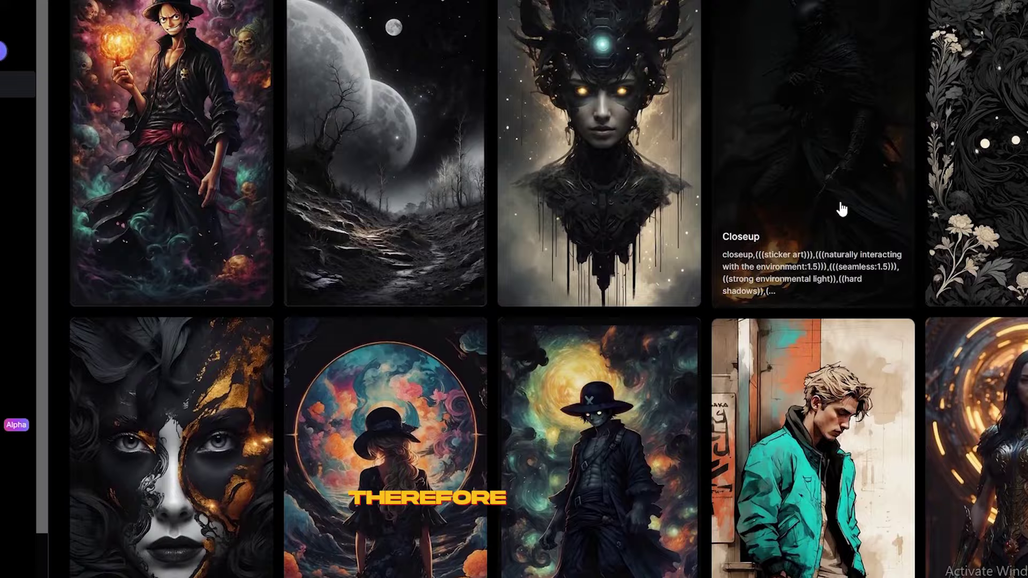
{"action": "scroll", "coordinate": [842, 212], "scroll_direction": "down", "scroll_amount": 2}
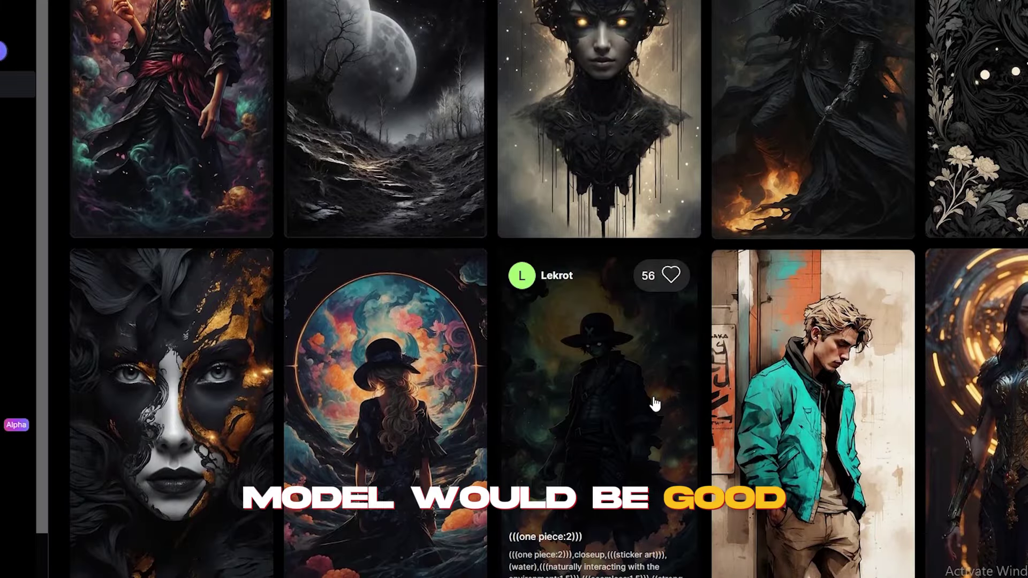
{"action": "left_click", "coordinate": [654, 405]}
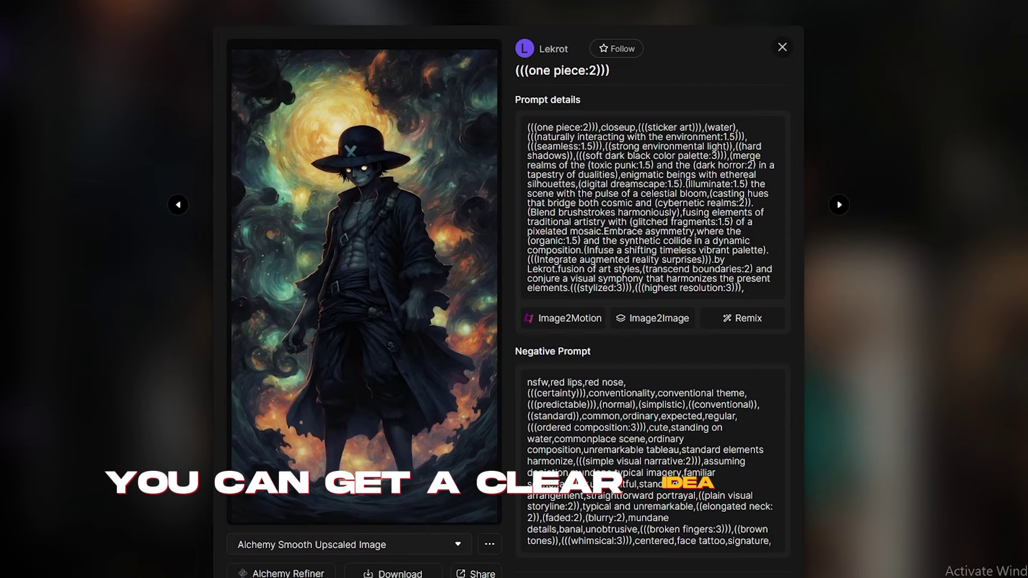
{"action": "scroll", "coordinate": [630, 435], "scroll_direction": "down", "scroll_amount": 6}
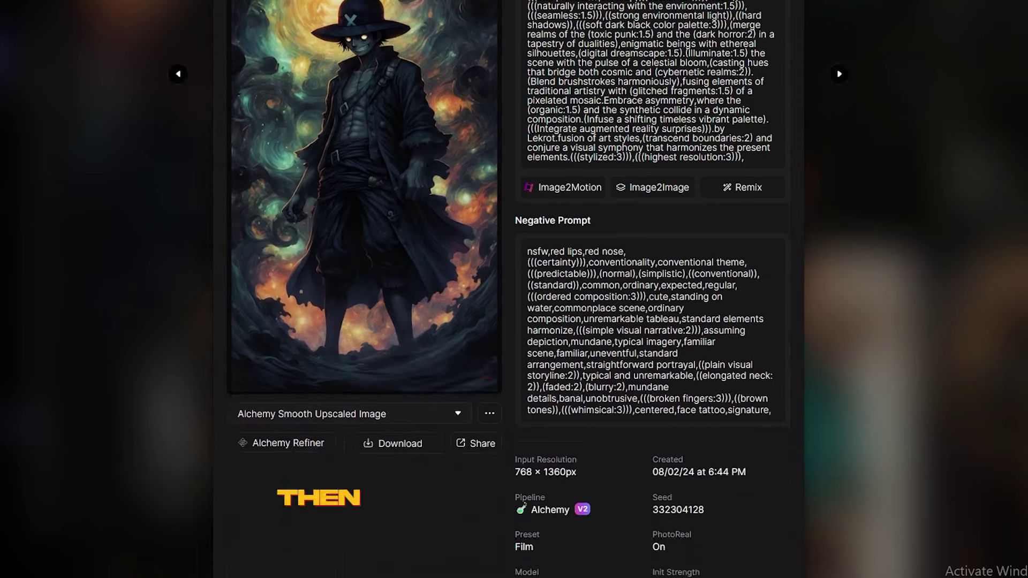
Generate a 768 × 1024 image from 'Multiverse, several universes in space, parallel universes'
{"action": "left_click", "coordinate": [643, 510]}
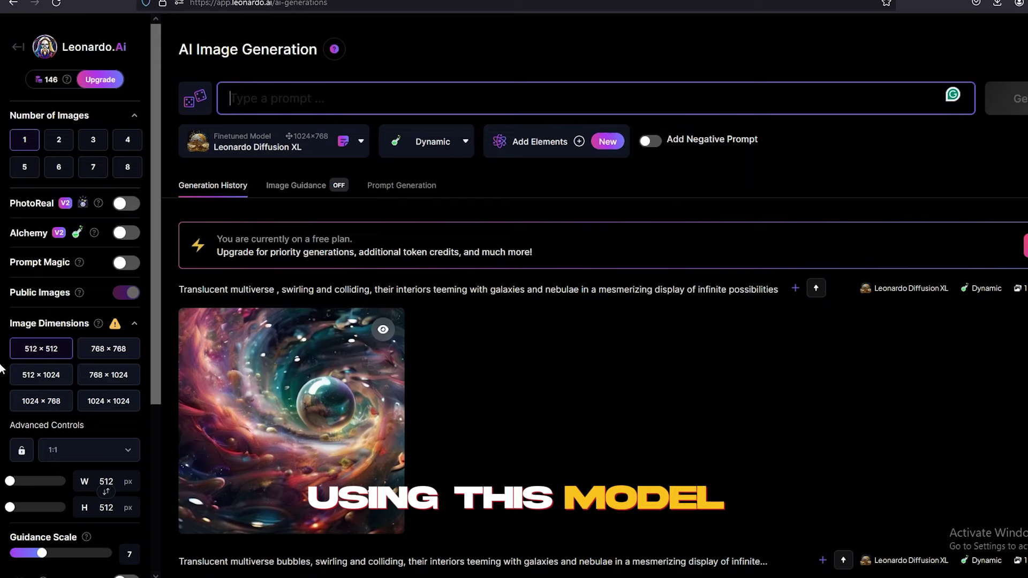
{"action": "left_click", "coordinate": [94, 385]}
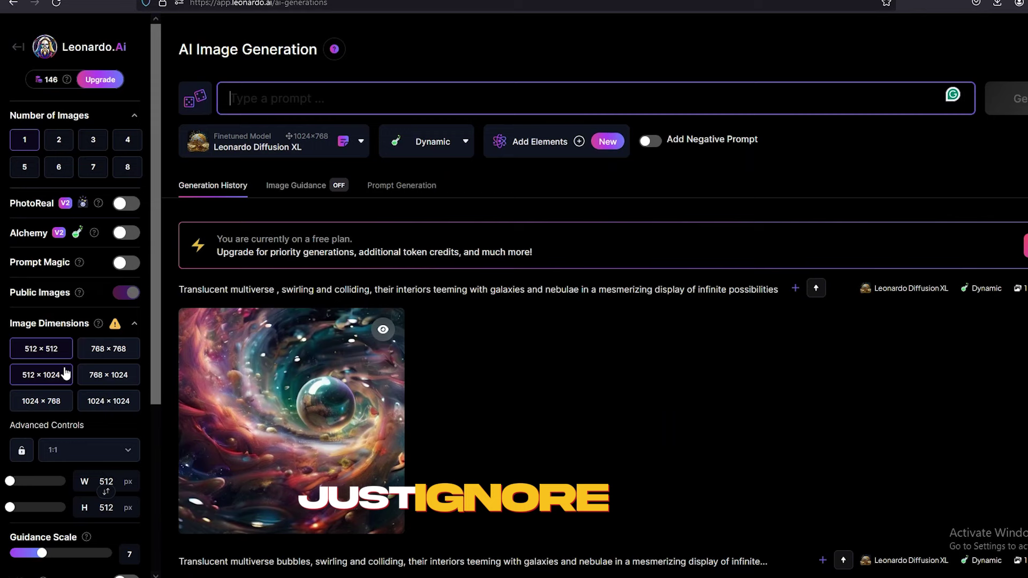
{"action": "left_click", "coordinate": [94, 385]}
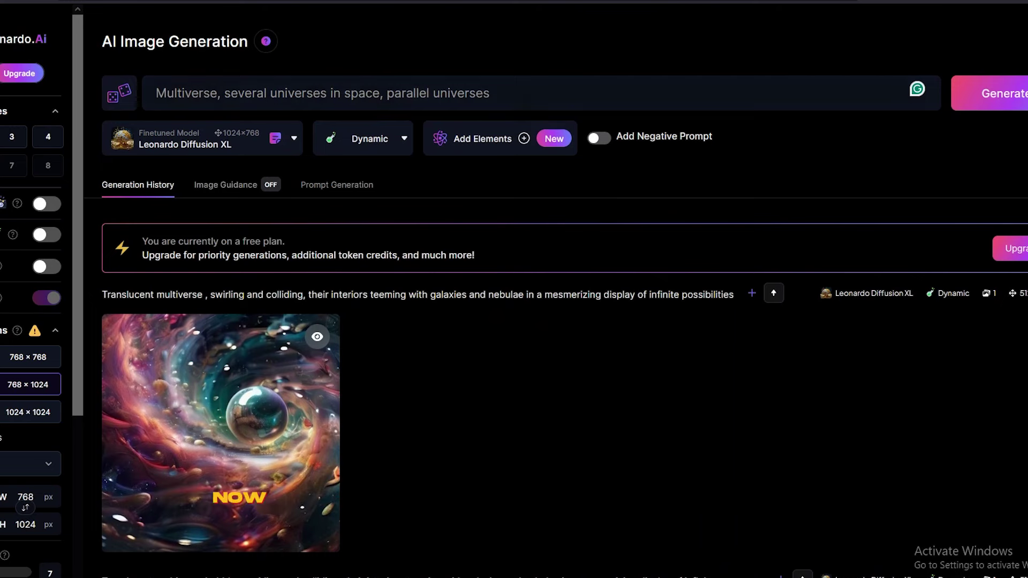
{"action": "left_click_drag", "start_coordinate": [490, 94], "coordinate": [156, 93]}
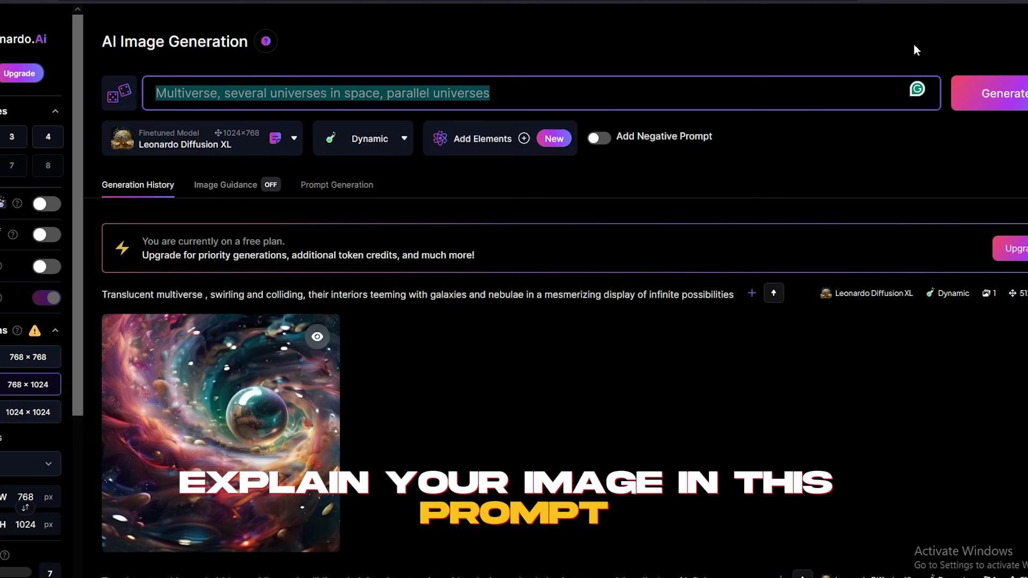
{"action": "left_click", "coordinate": [990, 94]}
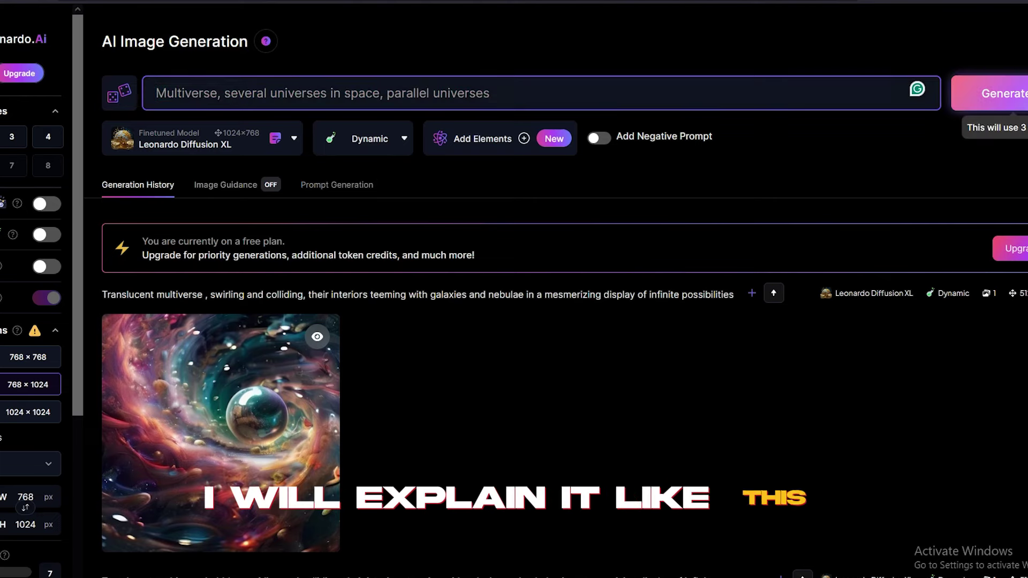
{"action": "scroll", "coordinate": [785, 290], "scroll_direction": "down", "scroll_amount": 2}
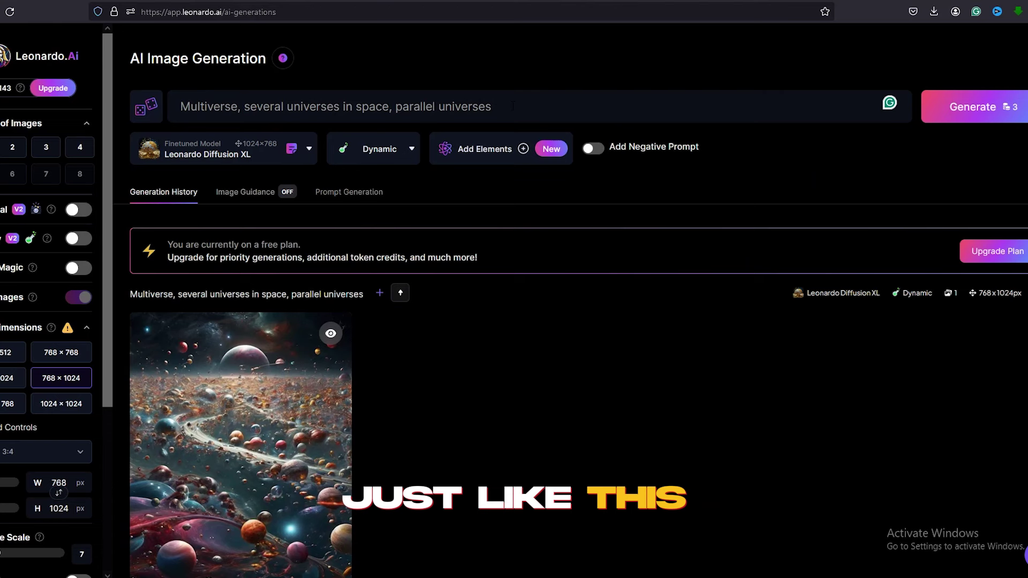
Change the prompt to 'Multiverse theory', generate, then enter 'Different universes' as the next prompt
{"action": "left_click_drag", "start_coordinate": [513, 105], "coordinate": [274, 107]}
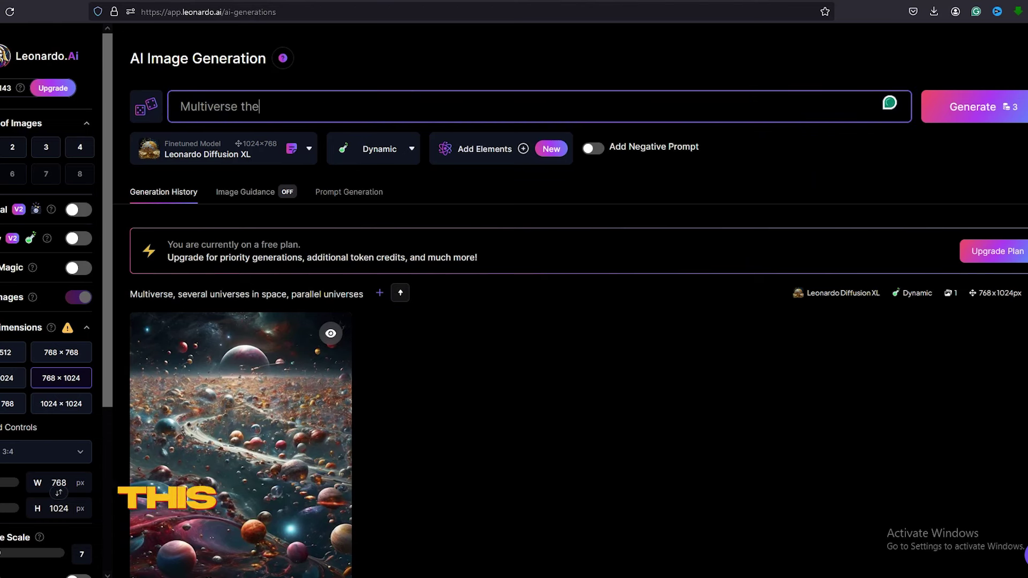
{"action": "type", "text": "theory"}
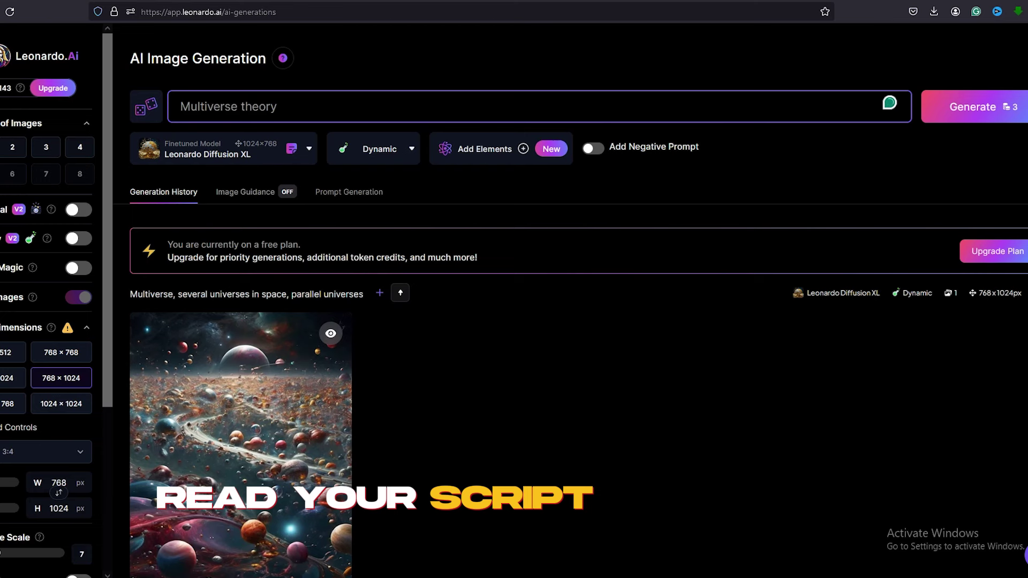
{"action": "left_click", "coordinate": [996, 117]}
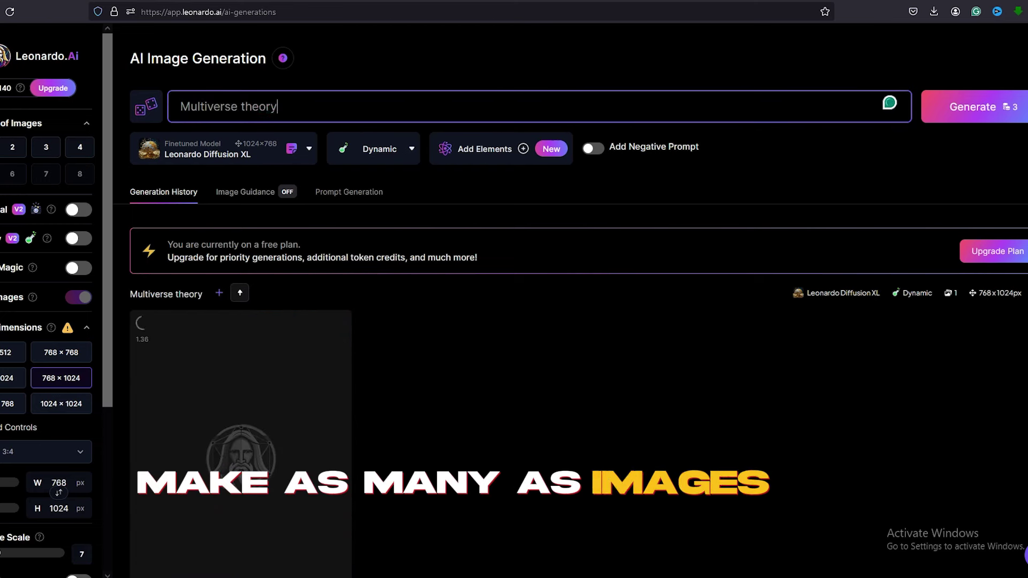
{"action": "type", "text": "Different universe"}
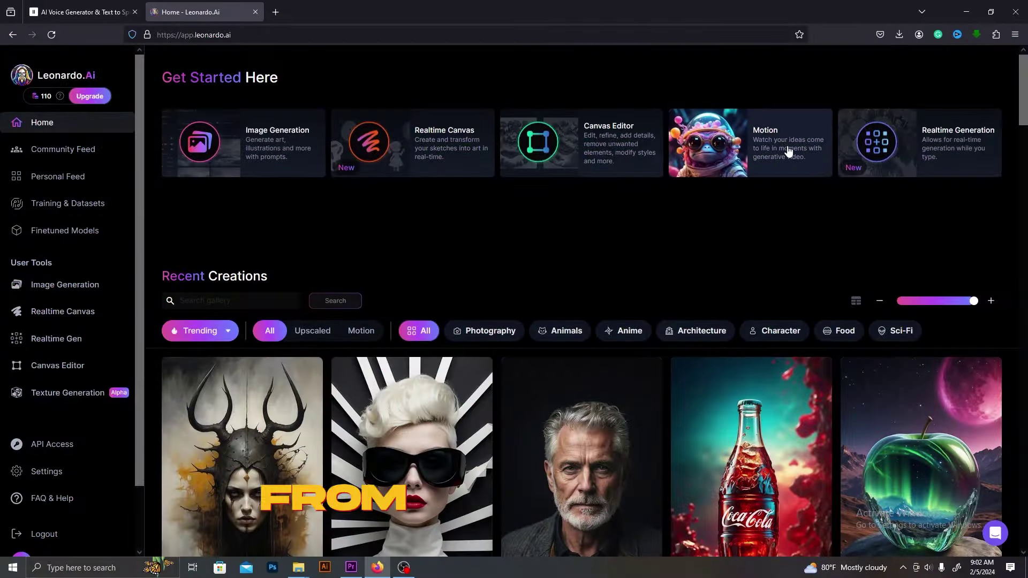
Animate the planet-field image from Your Generations with Image2Motion at Motion Strength 10
{"action": "left_click", "coordinate": [789, 151]}
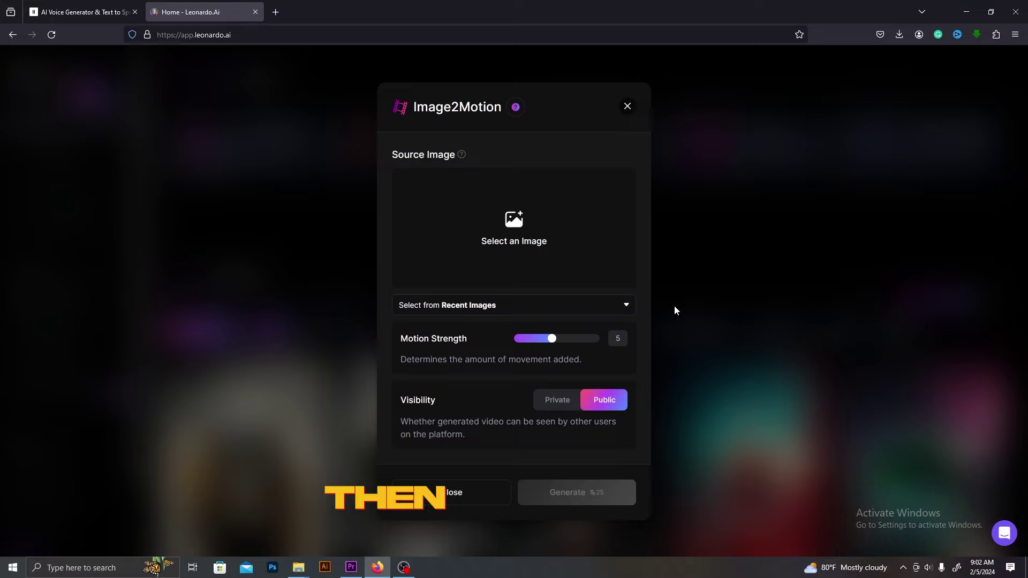
{"action": "left_click", "coordinate": [530, 234]}
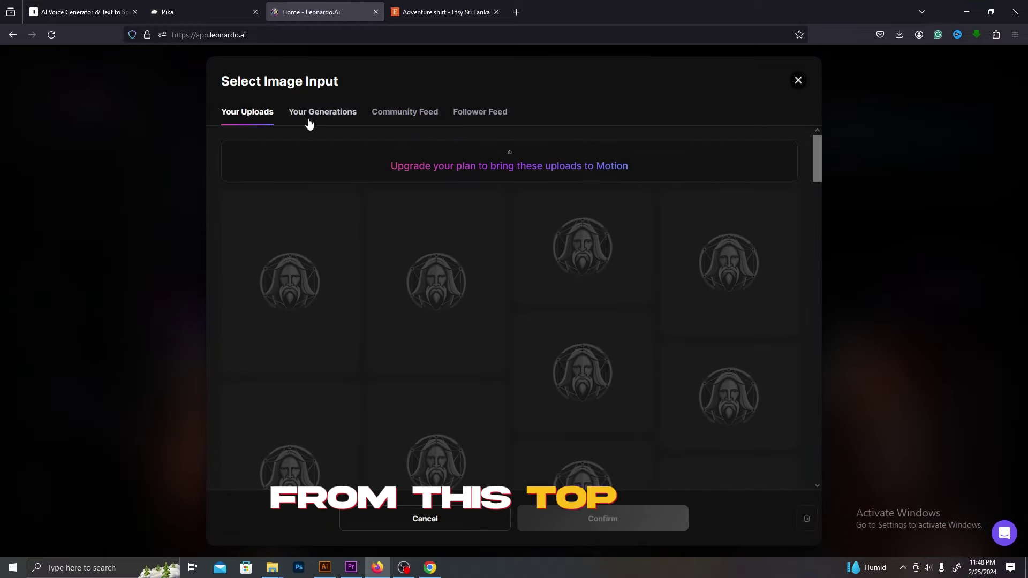
{"action": "left_click", "coordinate": [309, 120]}
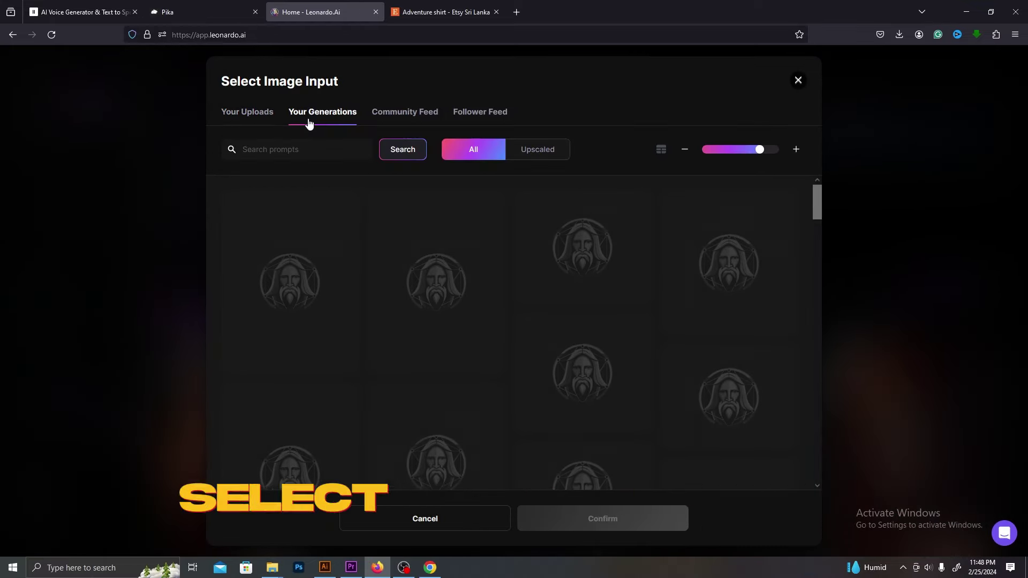
{"action": "scroll", "coordinate": [421, 248], "scroll_direction": "down", "scroll_amount": 3}
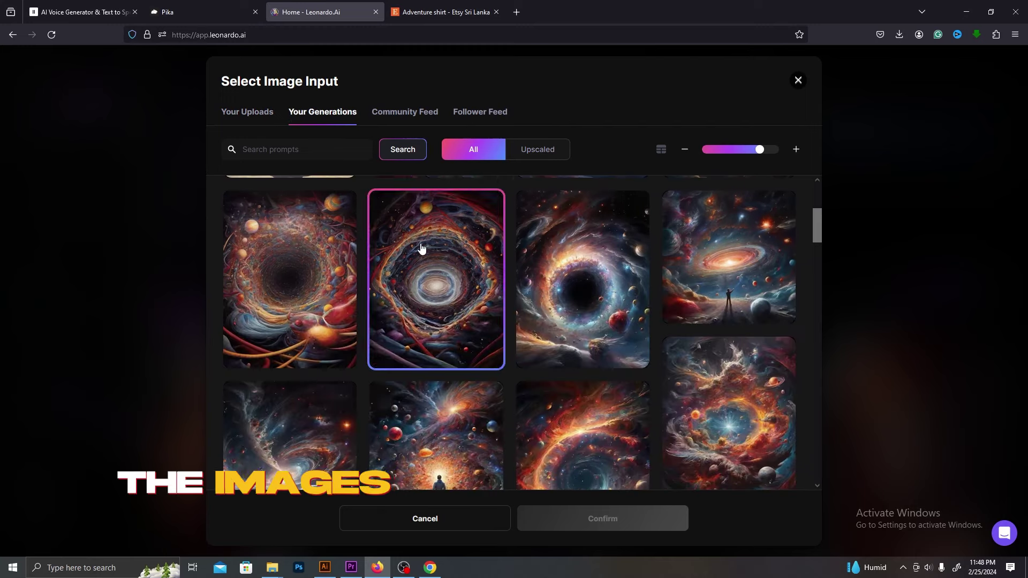
{"action": "scroll", "coordinate": [422, 248], "scroll_direction": "down", "scroll_amount": 10}
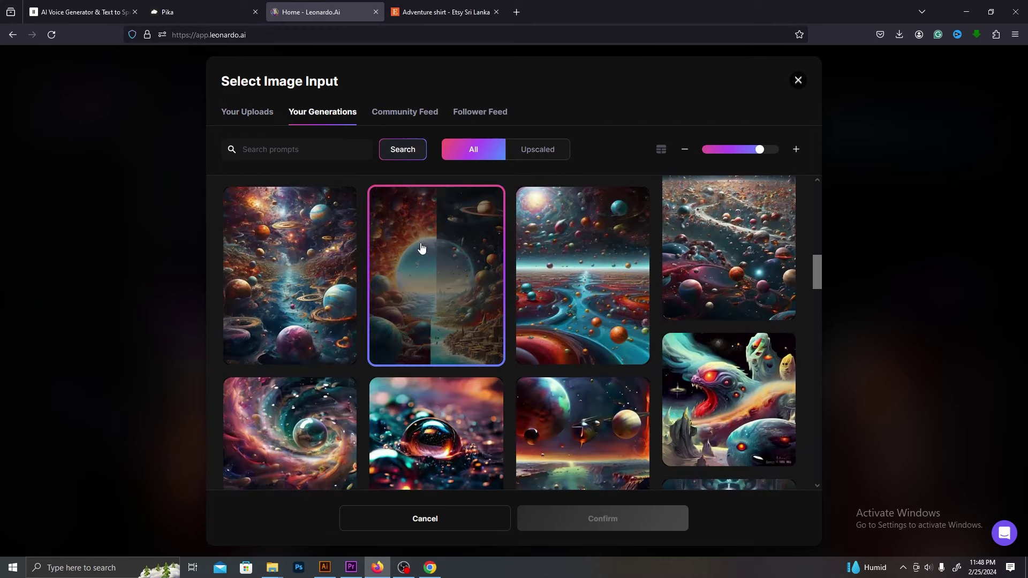
{"action": "scroll", "coordinate": [422, 248], "scroll_direction": "up", "scroll_amount": 2}
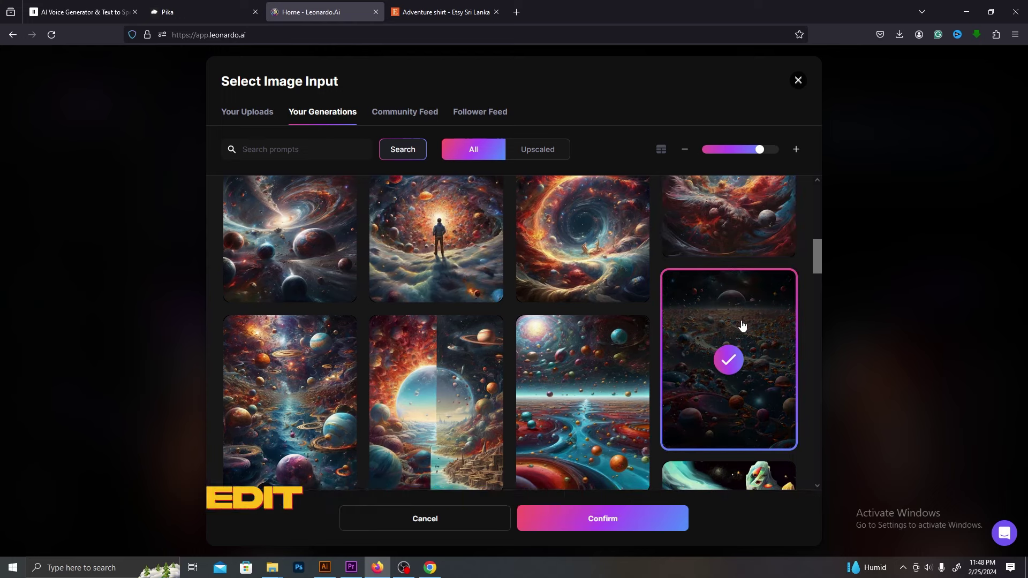
{"action": "left_click", "coordinate": [639, 528]}
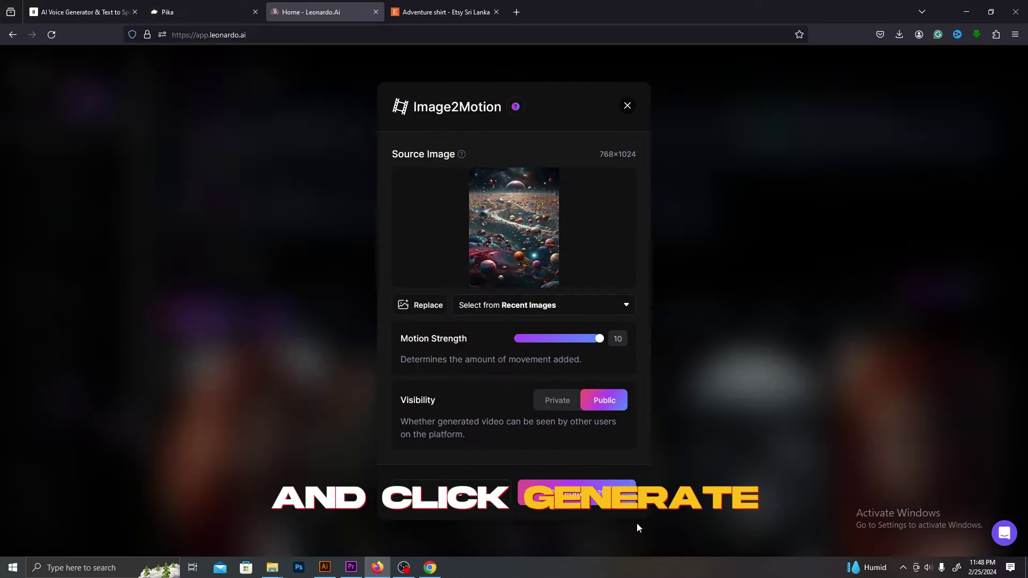
{"action": "left_click", "coordinate": [617, 504]}
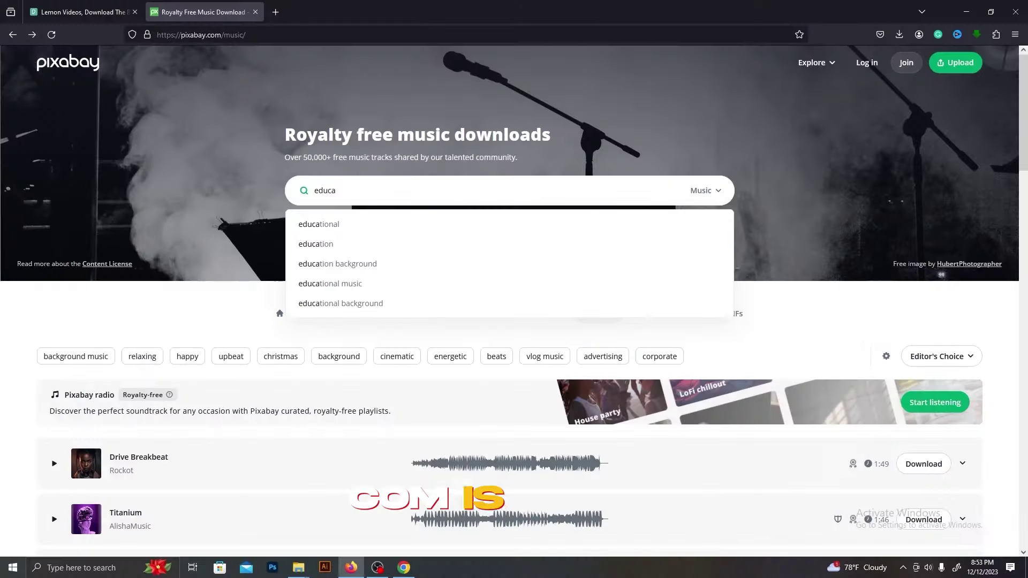
Search Pixabay for educational music and play the Motivational Day track
{"action": "left_click", "coordinate": [393, 284]}
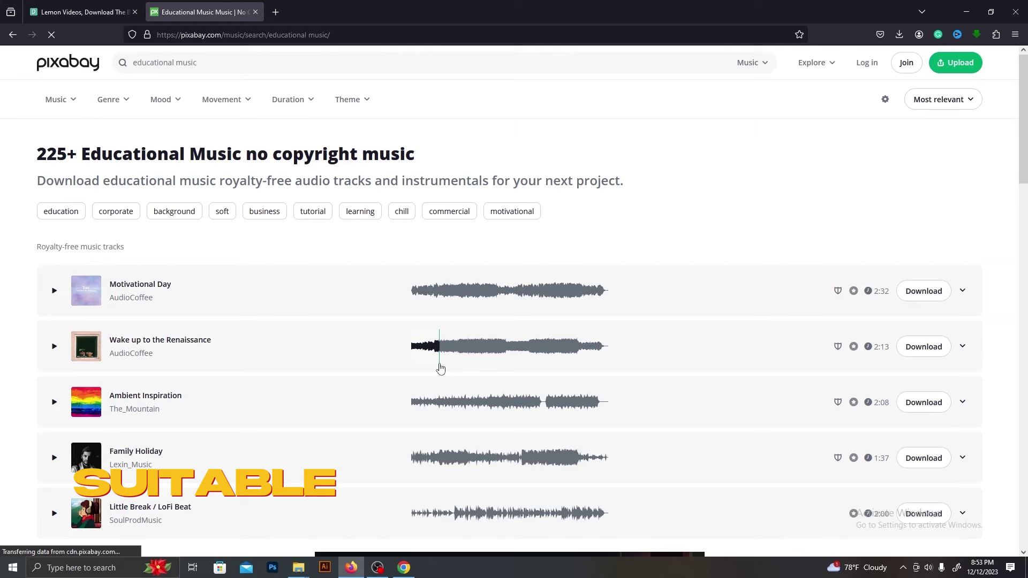
{"action": "left_click", "coordinate": [57, 293]}
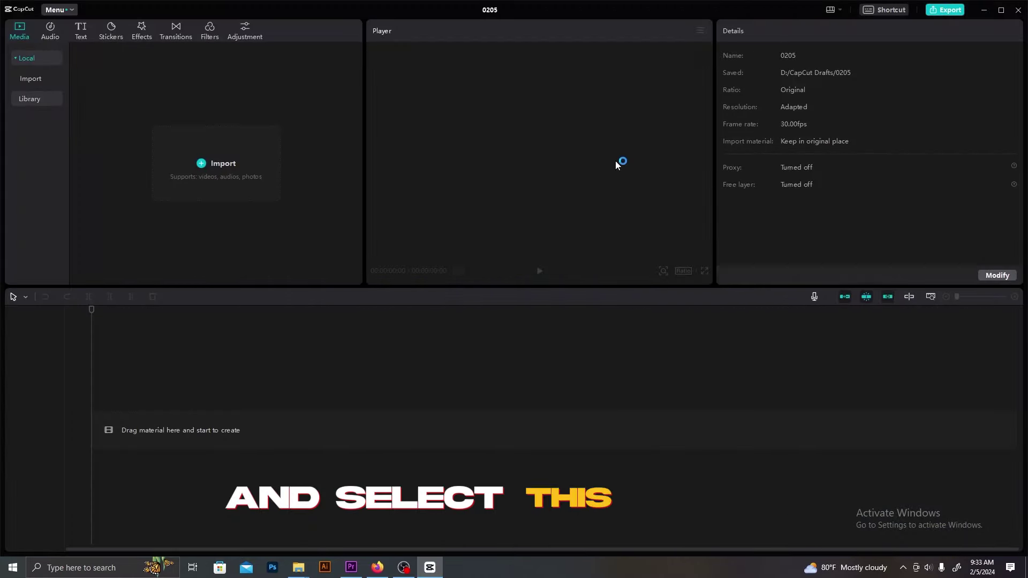
Rename the project to 'video1' and set its aspect ratio to 9:16
{"action": "left_click", "coordinate": [998, 275]}
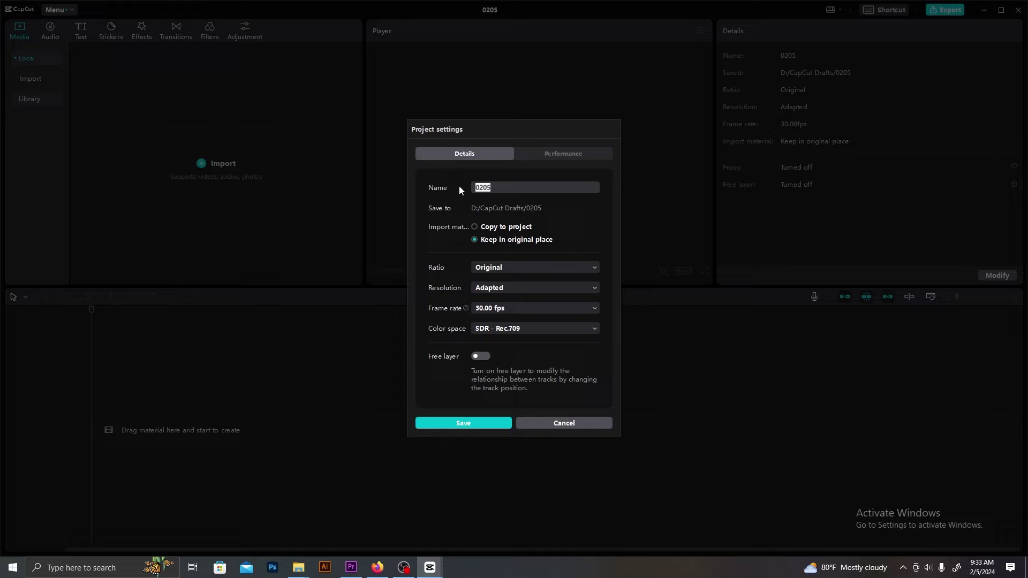
{"action": "type", "text": "video1"}
{"action": "left_click", "coordinate": [495, 269]}
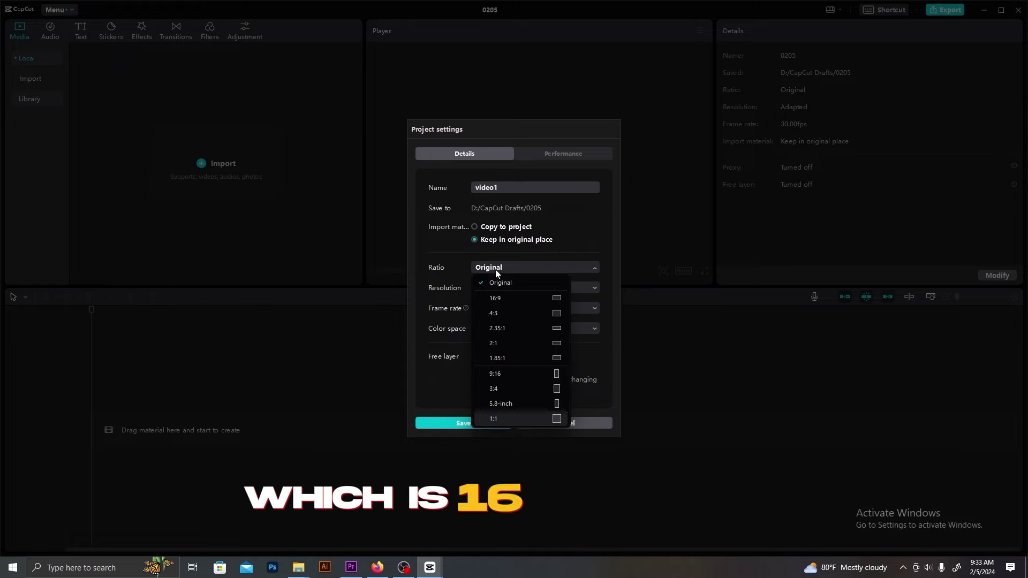
{"action": "left_click", "coordinate": [516, 373]}
{"action": "left_click", "coordinate": [461, 423]}
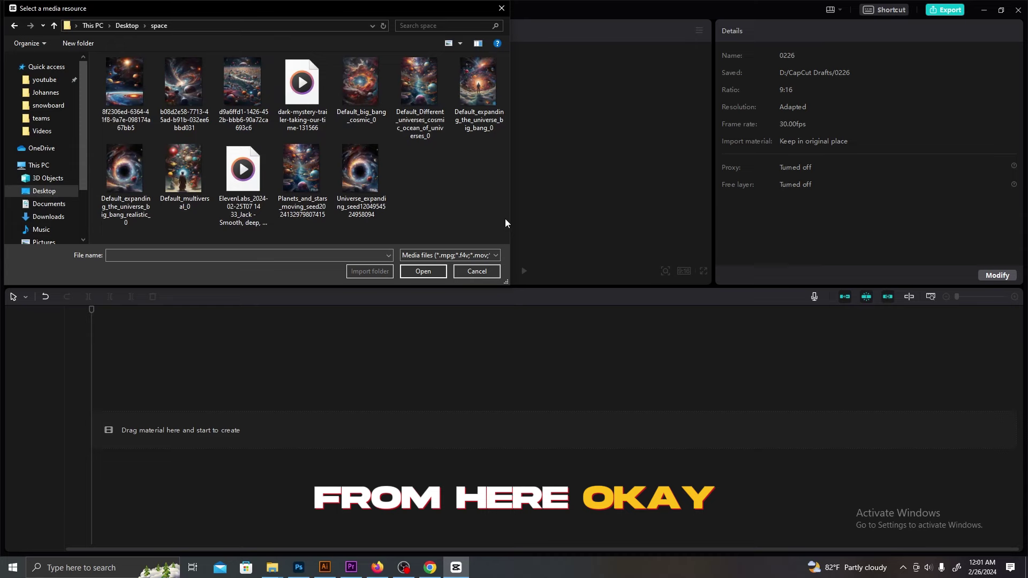
Import all twelve media files and place the voiceover audio on the timeline
{"action": "left_click_drag", "start_coordinate": [503, 218], "coordinate": [139, 85]}
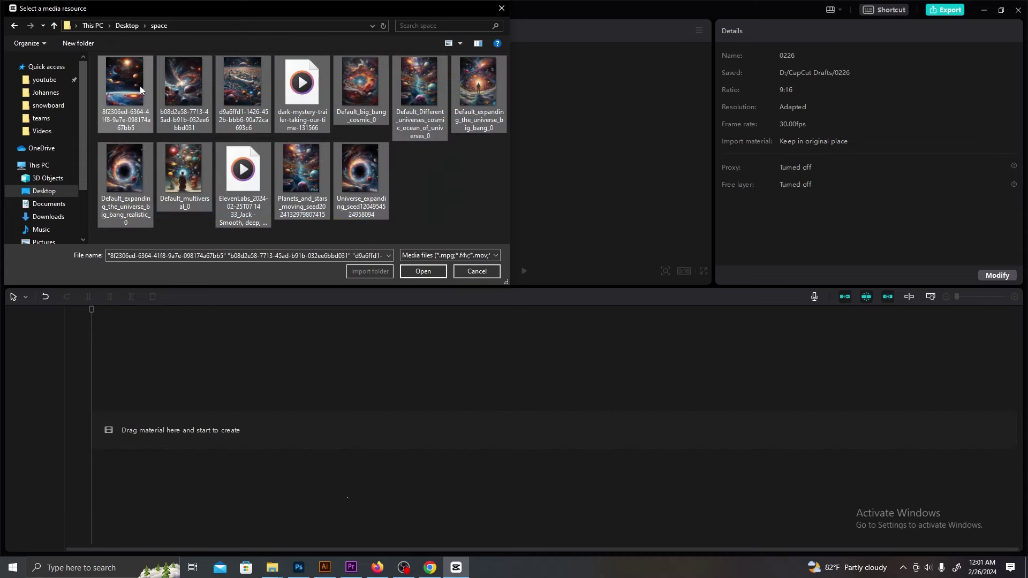
{"action": "left_click", "coordinate": [434, 272]}
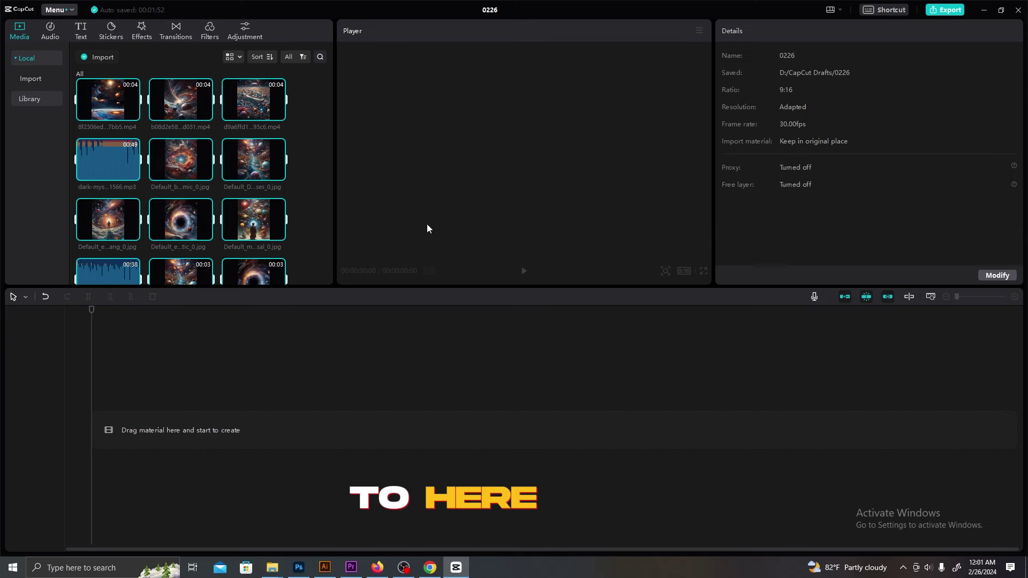
{"action": "left_click_drag", "start_coordinate": [114, 273], "coordinate": [114, 423]}
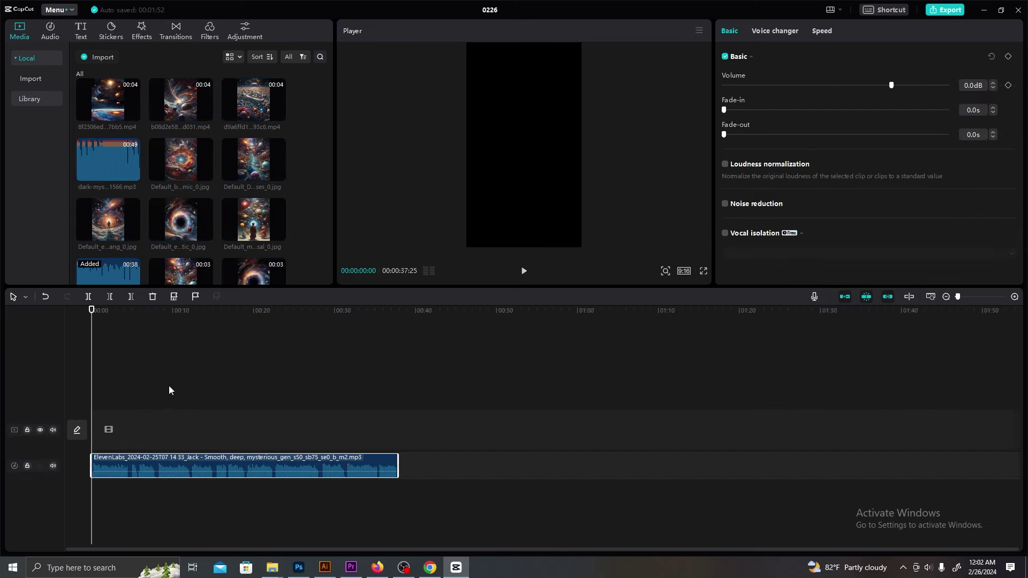
Sequence the Planets and Universe clips, scaling Planets to fill the frame, and add the Dizzy effect
{"action": "scroll", "coordinate": [182, 214], "scroll_direction": "down", "scroll_amount": 1}
{"action": "left_click_drag", "start_coordinate": [180, 246], "coordinate": [103, 428]}
{"action": "left_click_drag", "start_coordinate": [596, 240], "coordinate": [567, 184]}
{"action": "key", "text": "space"}
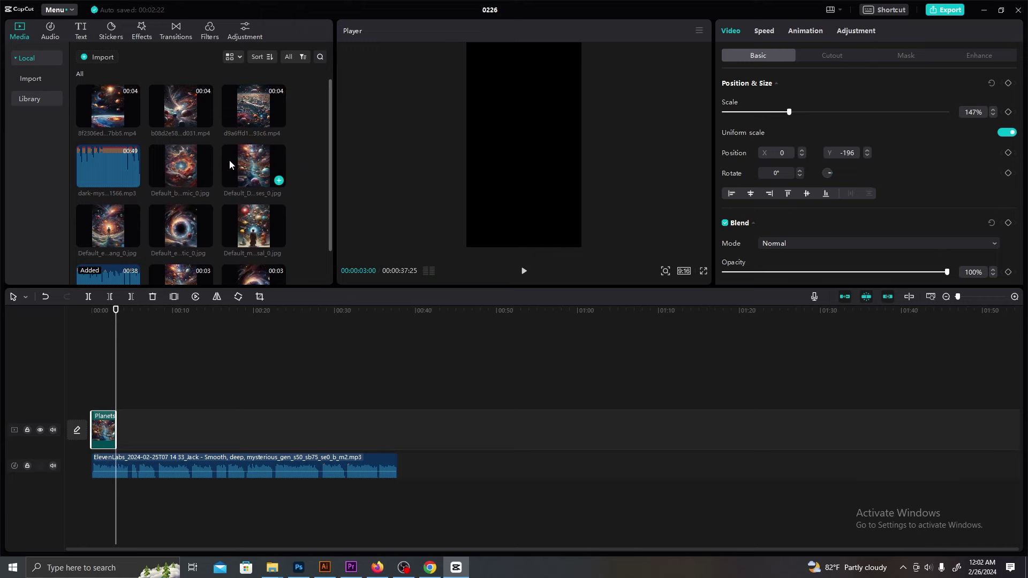
{"action": "left_click", "coordinate": [279, 120]}
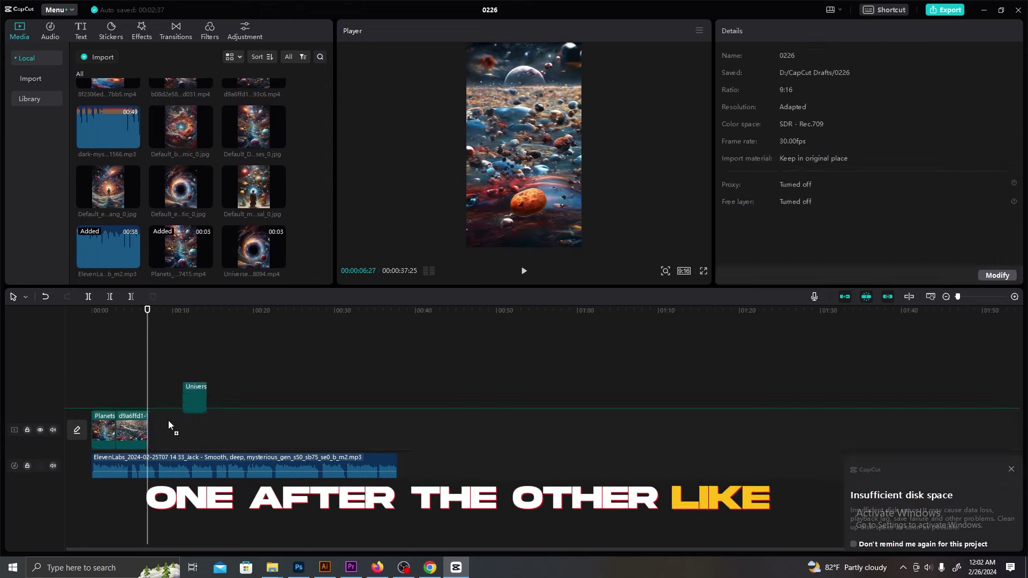
{"action": "left_click_drag", "start_coordinate": [195, 399], "coordinate": [161, 428]}
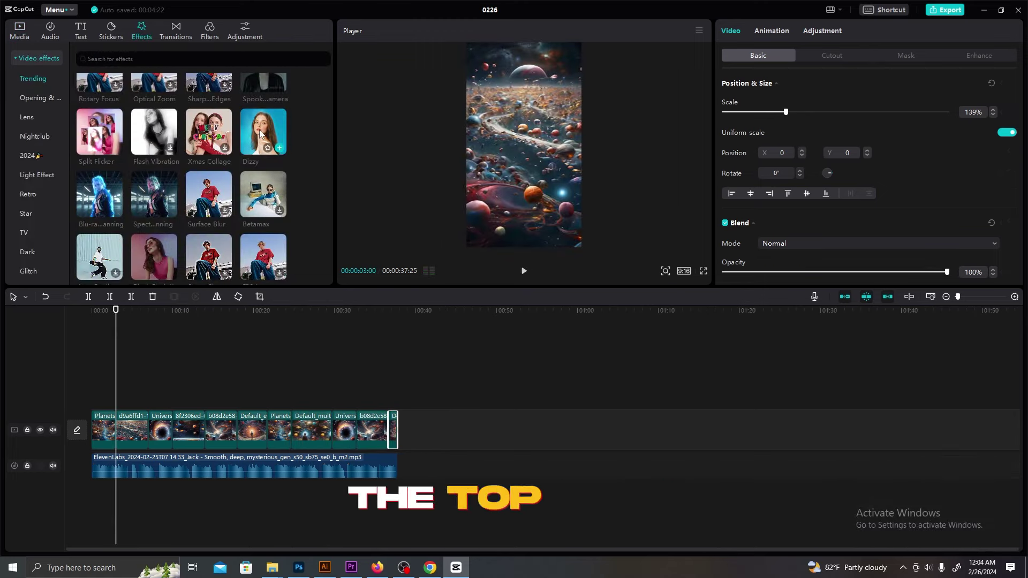
{"action": "left_click_drag", "start_coordinate": [260, 134], "coordinate": [105, 429]}
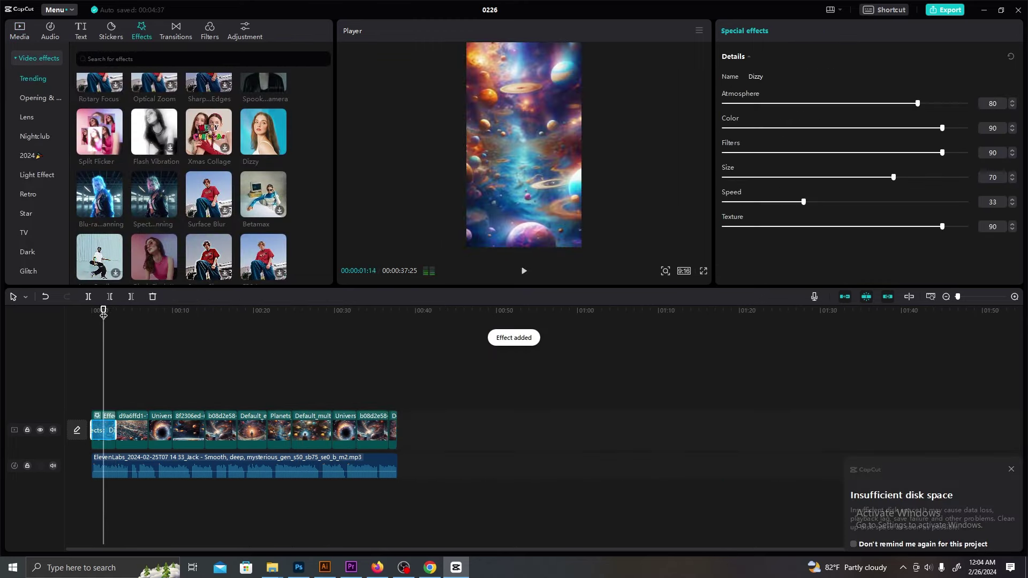
Apply Black Flash II to the second clip and Chromatic to the third clip
{"action": "key", "text": "space"}
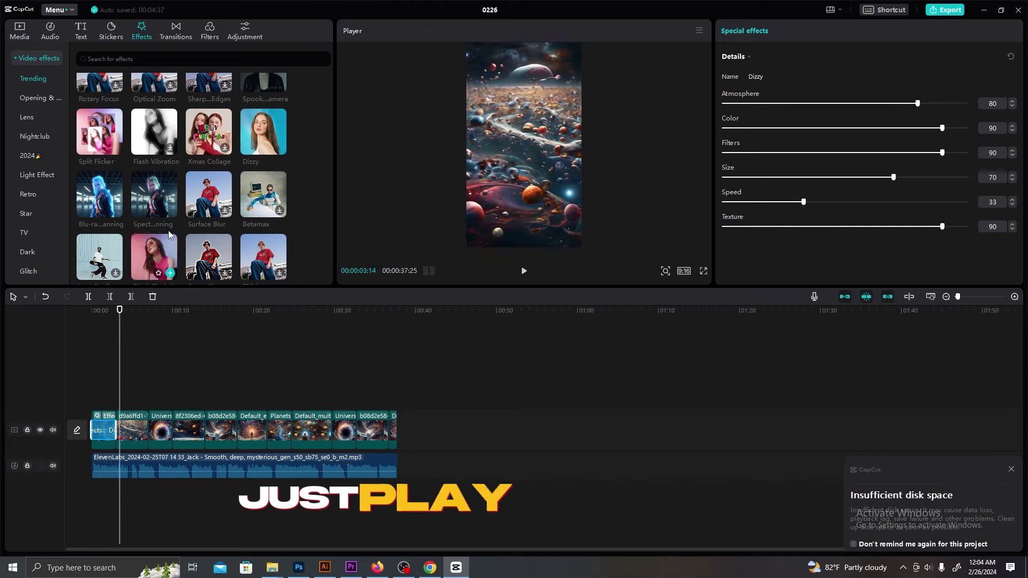
{"action": "left_click_drag", "start_coordinate": [171, 252], "coordinate": [133, 429]}
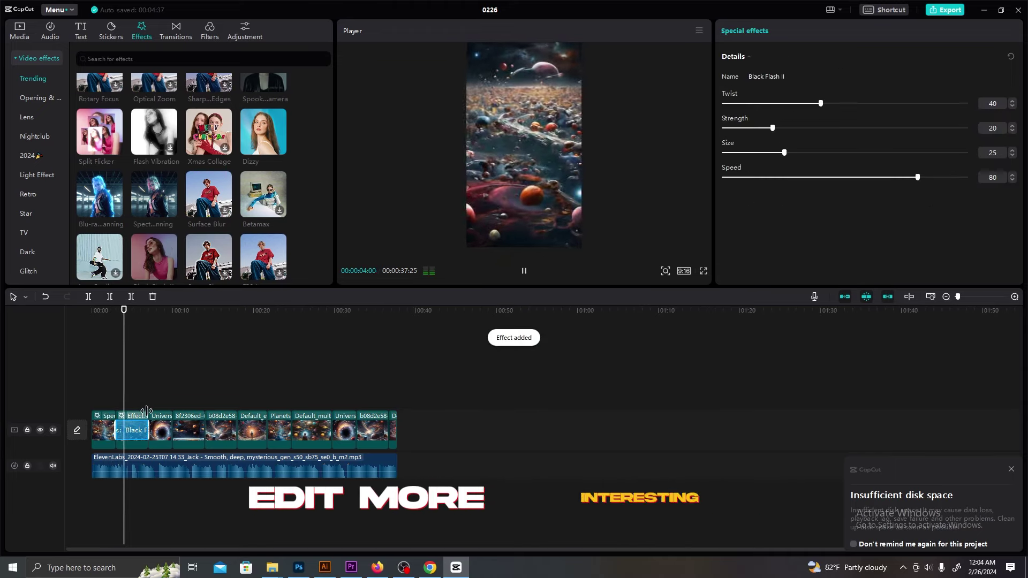
{"action": "scroll", "coordinate": [216, 214], "scroll_direction": "up", "scroll_amount": 8}
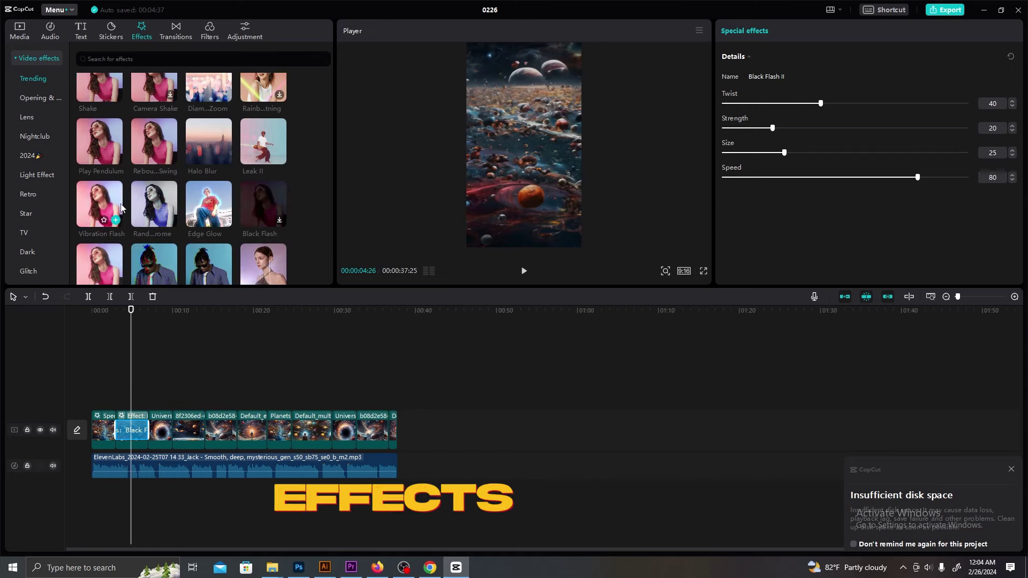
{"action": "left_click_drag", "start_coordinate": [218, 269], "coordinate": [161, 429]}
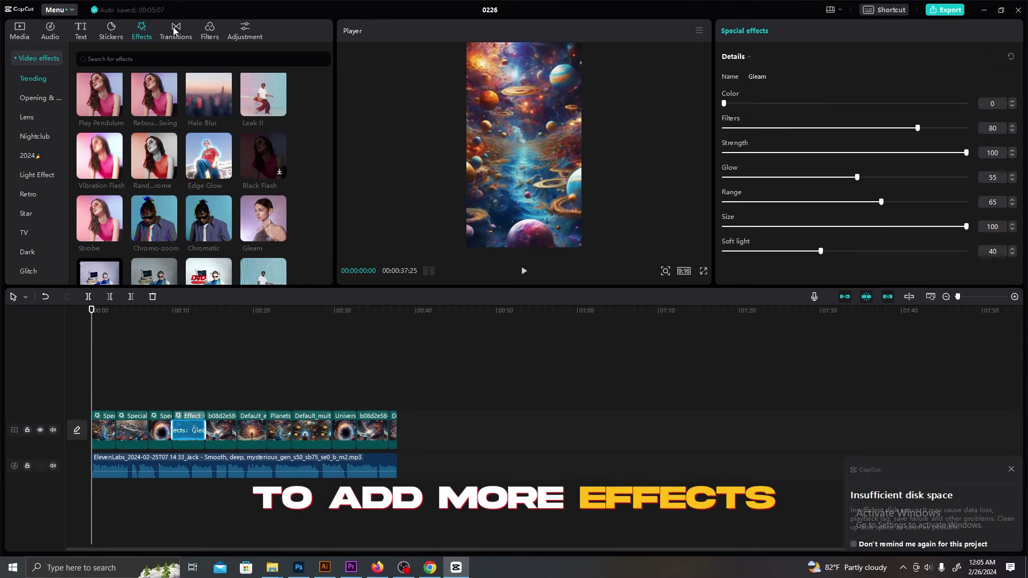
Insert the Rotate CW II camera transition between clips 1 and 2 and preview it
{"action": "left_click", "coordinate": [176, 31]}
{"action": "scroll", "coordinate": [179, 158], "scroll_direction": "down", "scroll_amount": 3}
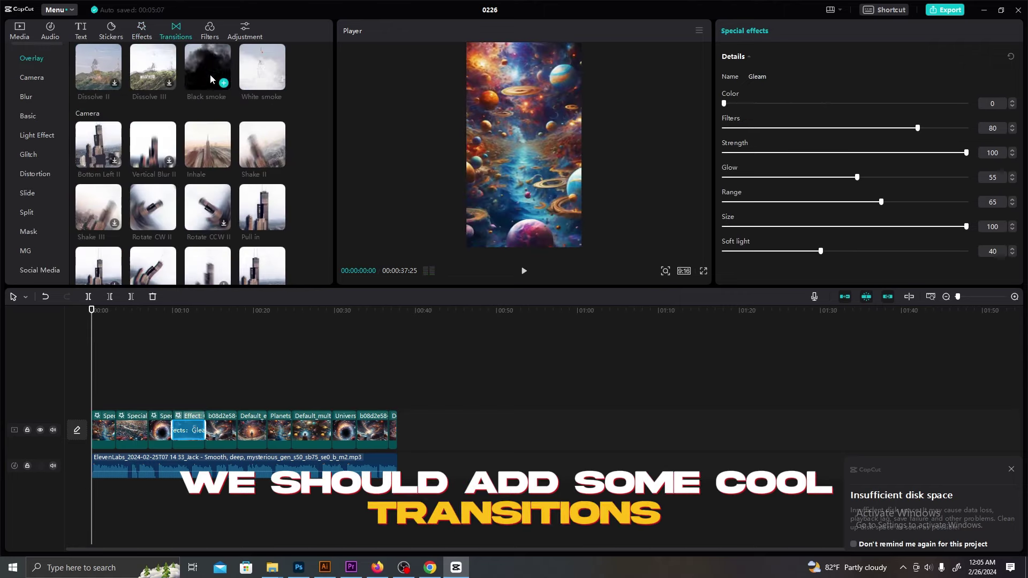
{"action": "left_click", "coordinate": [123, 382]}
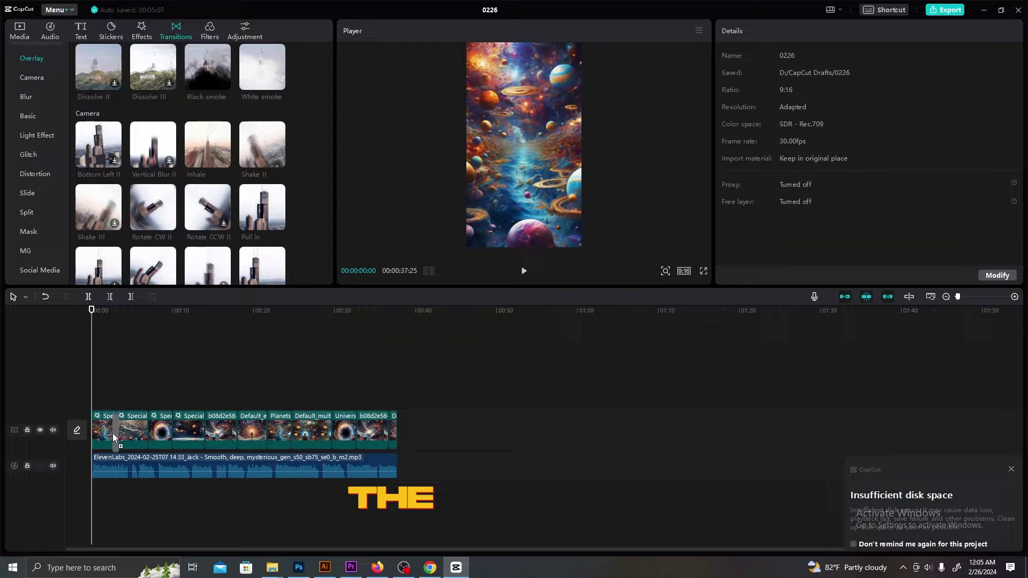
{"action": "left_click_drag", "start_coordinate": [115, 439], "coordinate": [115, 438]}
{"action": "left_click", "coordinate": [579, 316]}
{"action": "left_click", "coordinate": [112, 315]}
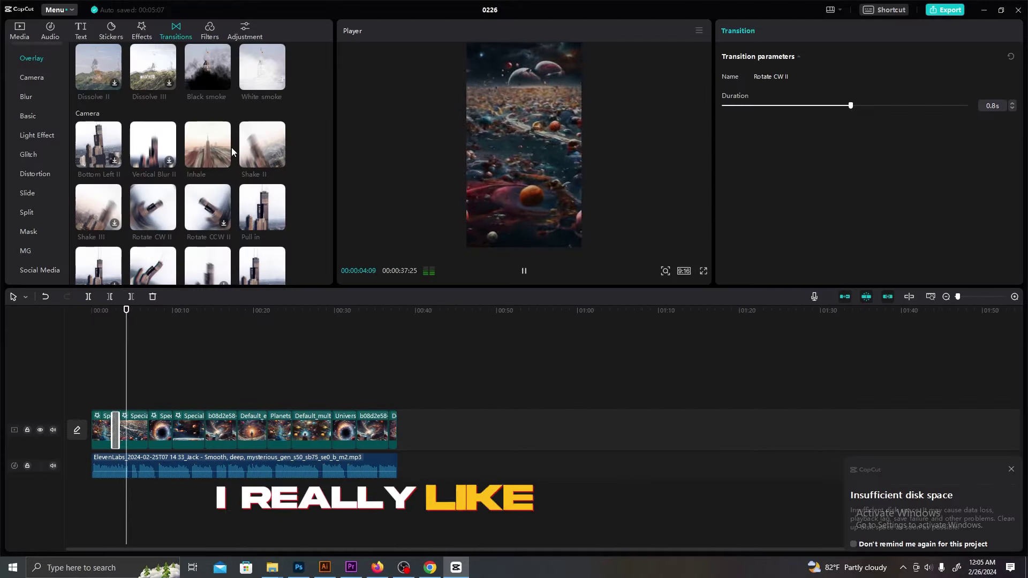
Add Inhale, Pull in, Shake III and Pull in transitions at the following clip joins
{"action": "left_click_drag", "start_coordinate": [232, 152], "coordinate": [148, 429]}
{"action": "mouse_move", "coordinate": [263, 216]}
{"action": "left_mouse_down"}
{"action": "mouse_move", "coordinate": [195, 428]}
{"action": "mouse_move", "coordinate": [173, 432]}
{"action": "left_mouse_up"}
{"action": "left_click_drag", "start_coordinate": [98, 207], "coordinate": [204, 430]}
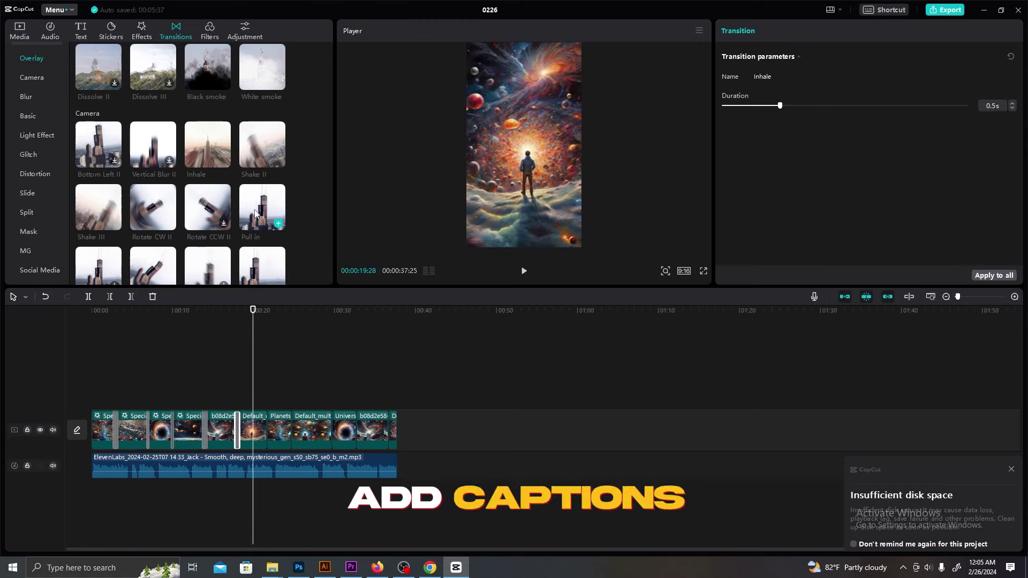
{"action": "left_click_drag", "start_coordinate": [256, 214], "coordinate": [275, 431]}
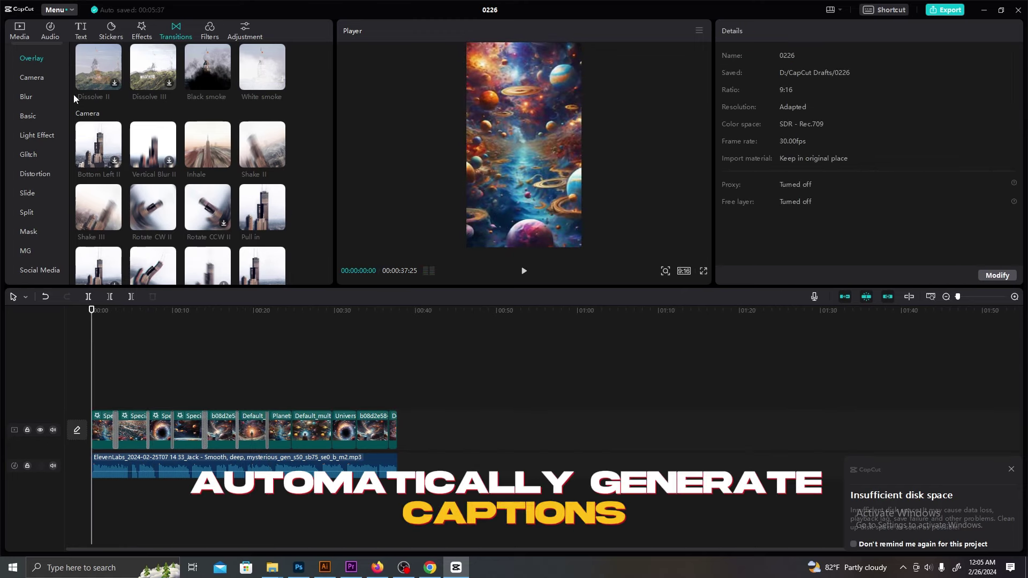
Auto-generate captions from the voiceover
{"action": "left_click", "coordinate": [85, 32]}
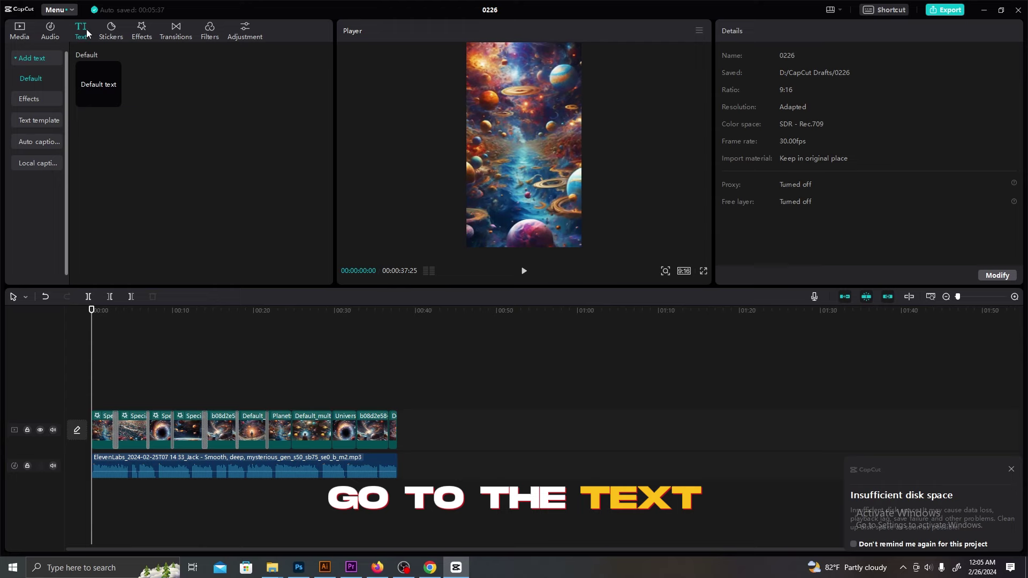
{"action": "left_click", "coordinate": [41, 142]}
{"action": "left_click", "coordinate": [166, 221]}
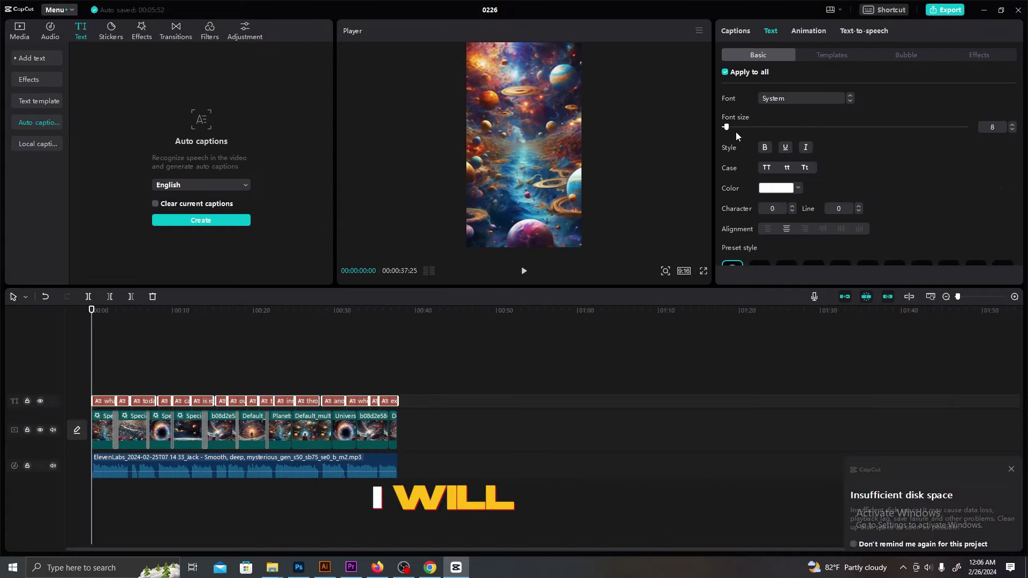
Style the captions at size 19 in all capitals and move them higher in the frame
{"action": "left_click_drag", "start_coordinate": [726, 127], "coordinate": [737, 128]}
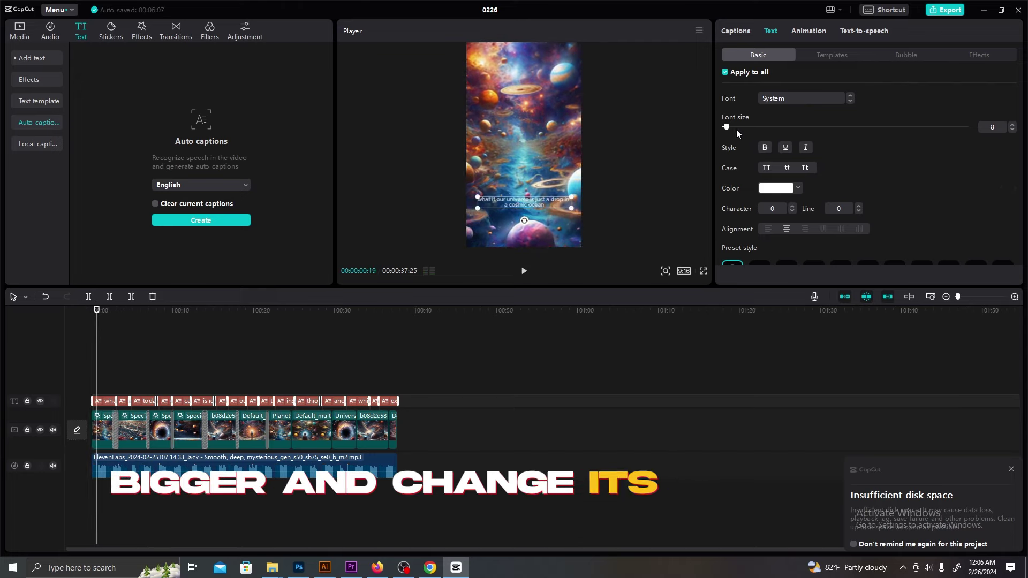
{"action": "left_click", "coordinate": [768, 169]}
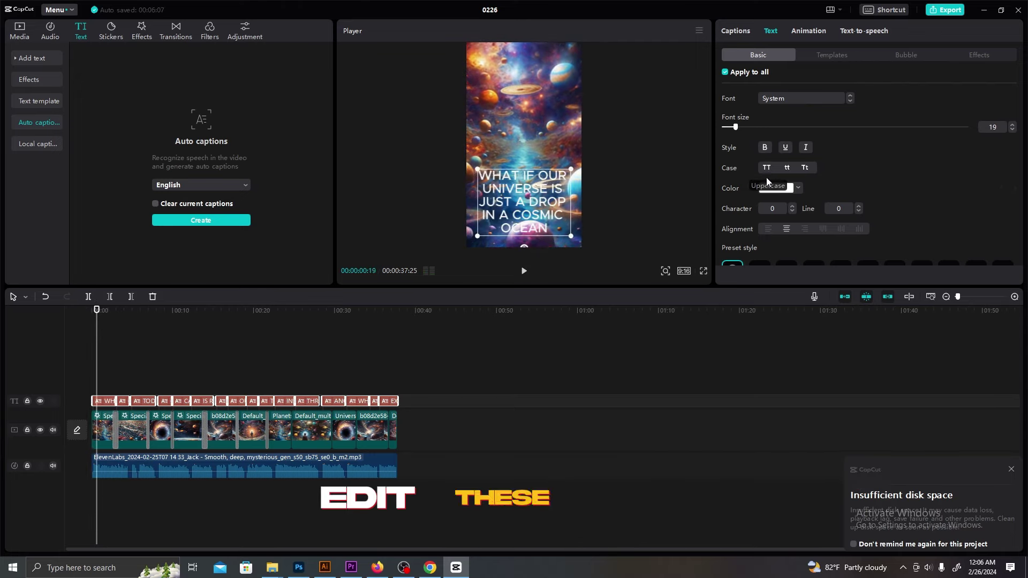
{"action": "left_click_drag", "start_coordinate": [555, 208], "coordinate": [558, 153]}
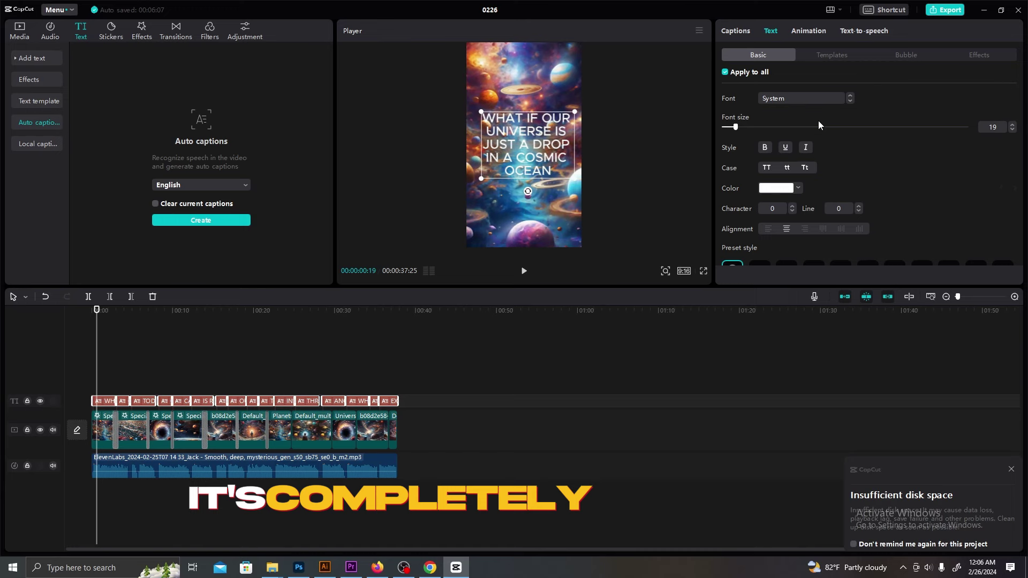
{"action": "left_click", "coordinate": [809, 99]}
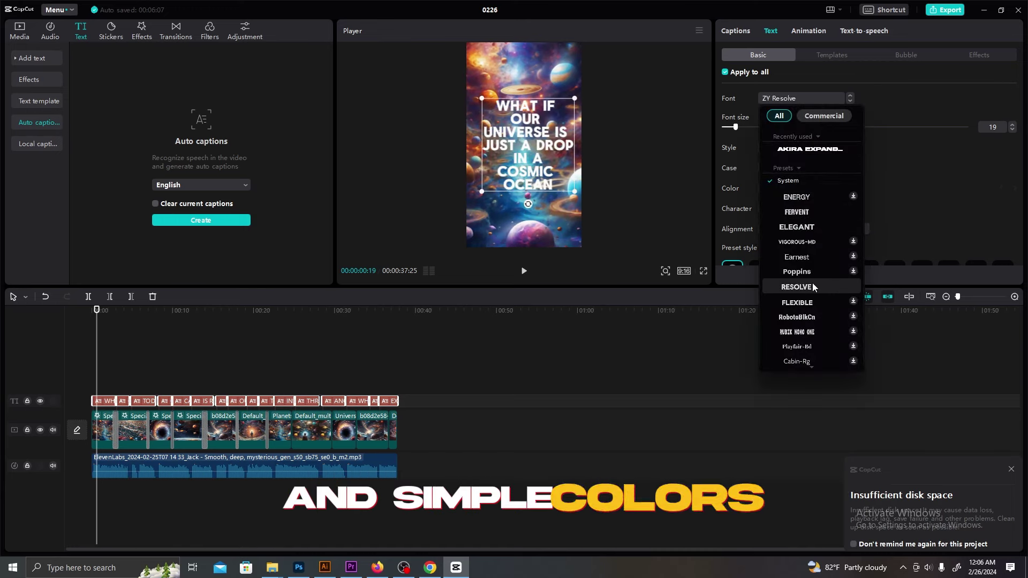
Set the captions to the Anson font with the orange-yellow preset style
{"action": "scroll", "coordinate": [812, 283], "scroll_direction": "down", "scroll_amount": 3}
{"action": "scroll", "coordinate": [806, 249], "scroll_direction": "down", "scroll_amount": 2}
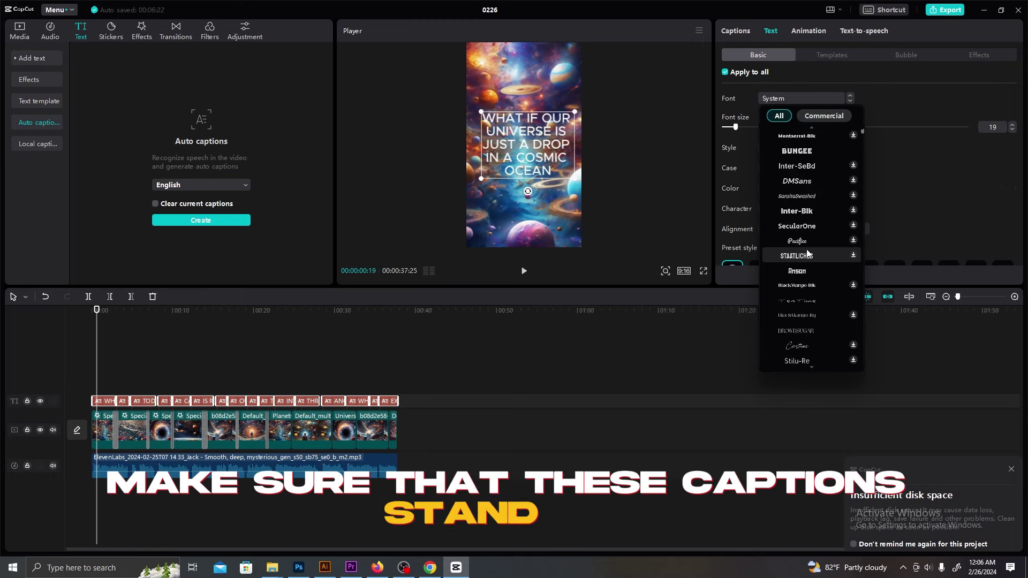
{"action": "left_click", "coordinate": [813, 270]}
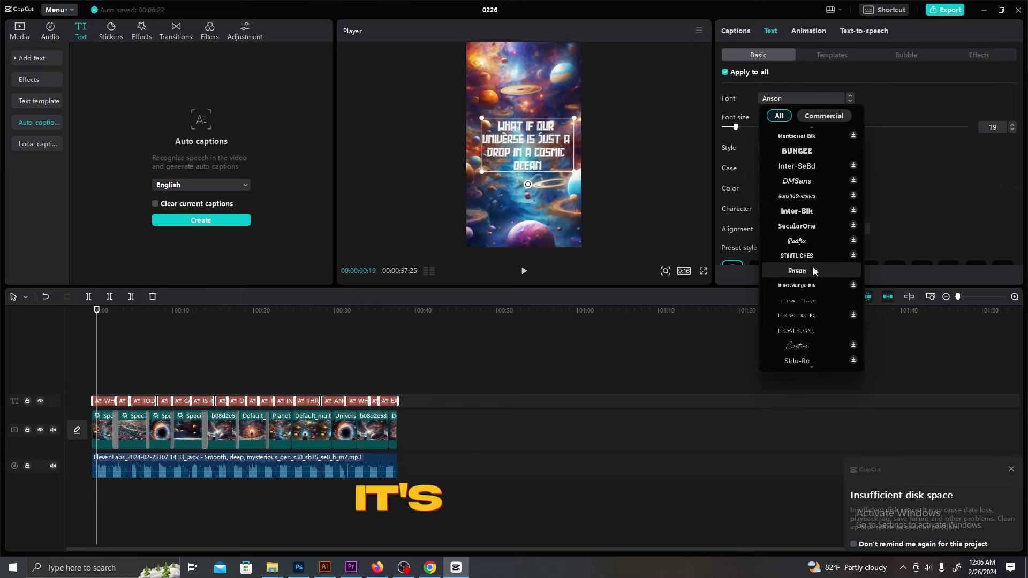
{"action": "left_click", "coordinate": [813, 270]}
{"action": "scroll", "coordinate": [904, 188], "scroll_direction": "down", "scroll_amount": 3}
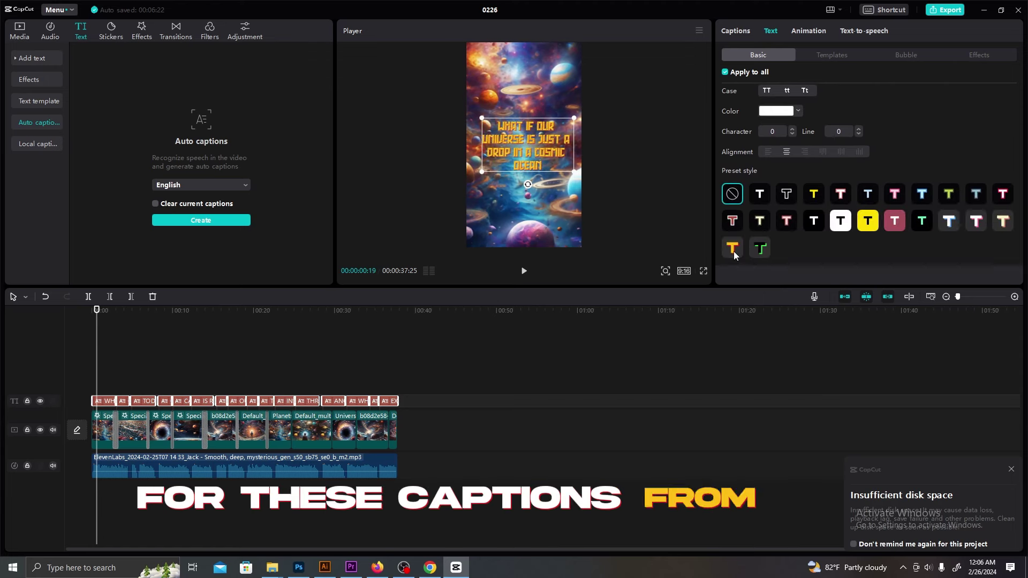
{"action": "left_click", "coordinate": [1012, 469]}
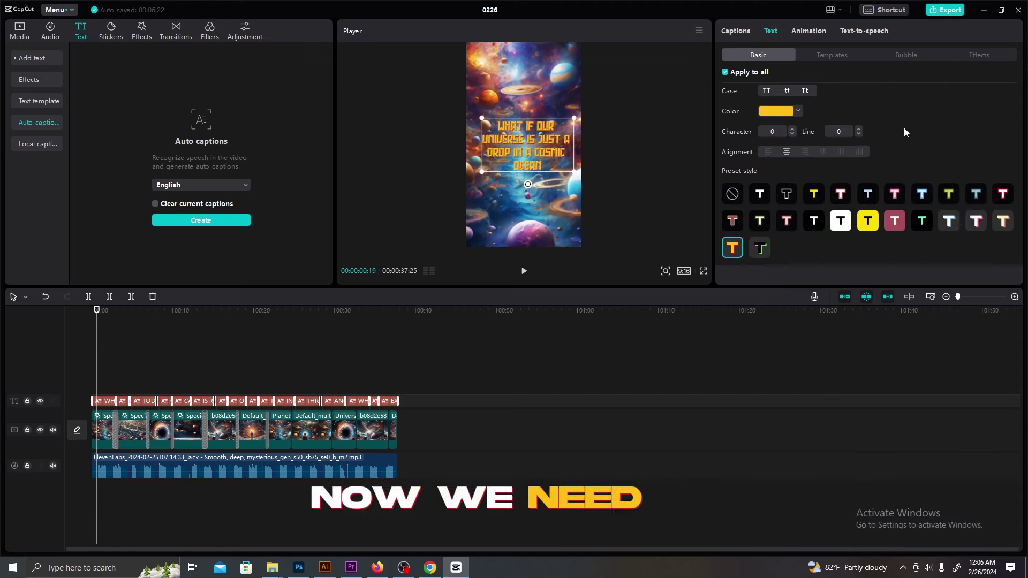
{"action": "scroll", "coordinate": [919, 125], "scroll_direction": "up", "scroll_amount": 2}
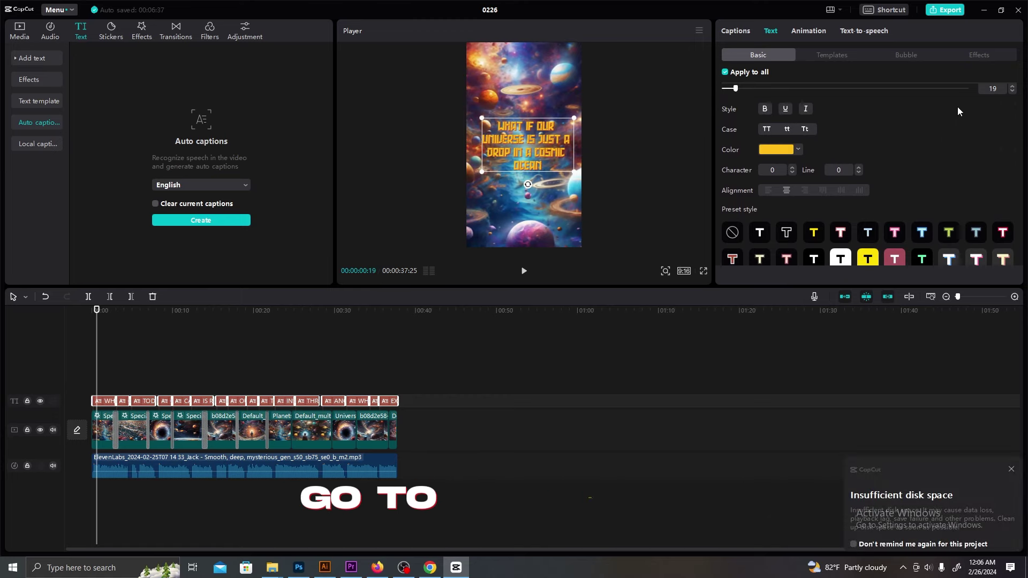
Apply the Bounce Out word-by-word caption animation
{"action": "left_click", "coordinate": [973, 54]}
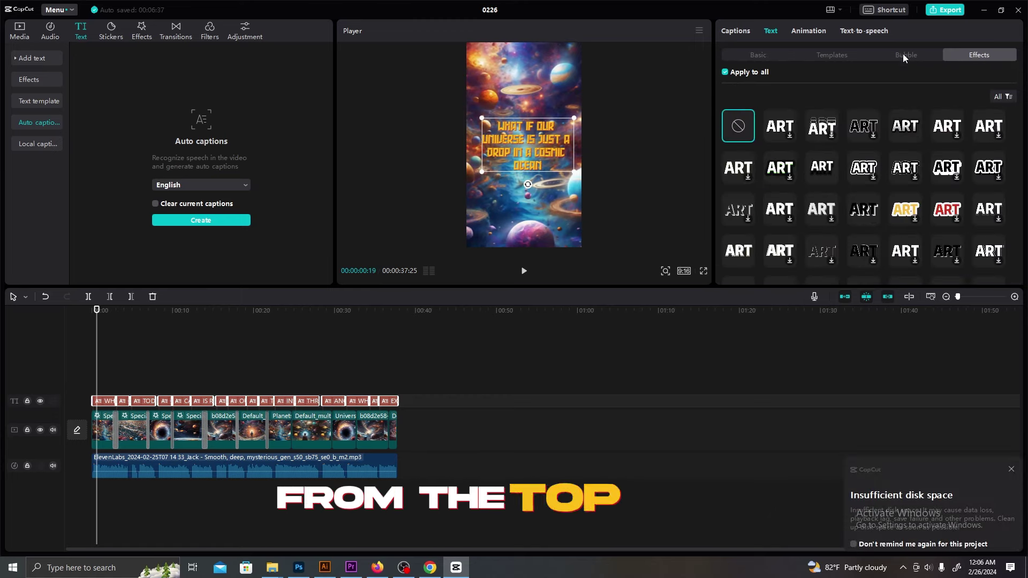
{"action": "left_click", "coordinate": [802, 33]}
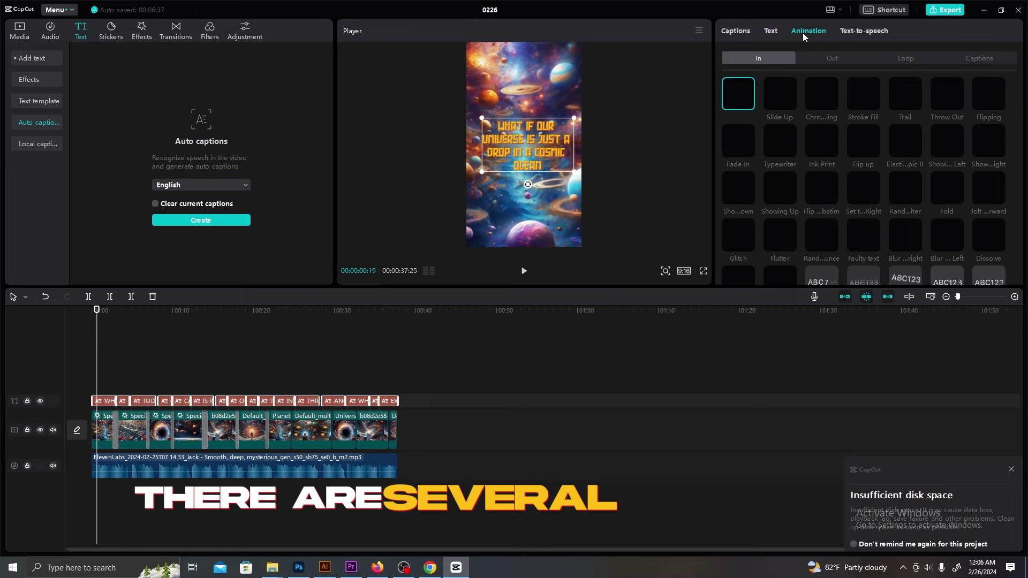
{"action": "left_click", "coordinate": [971, 59]}
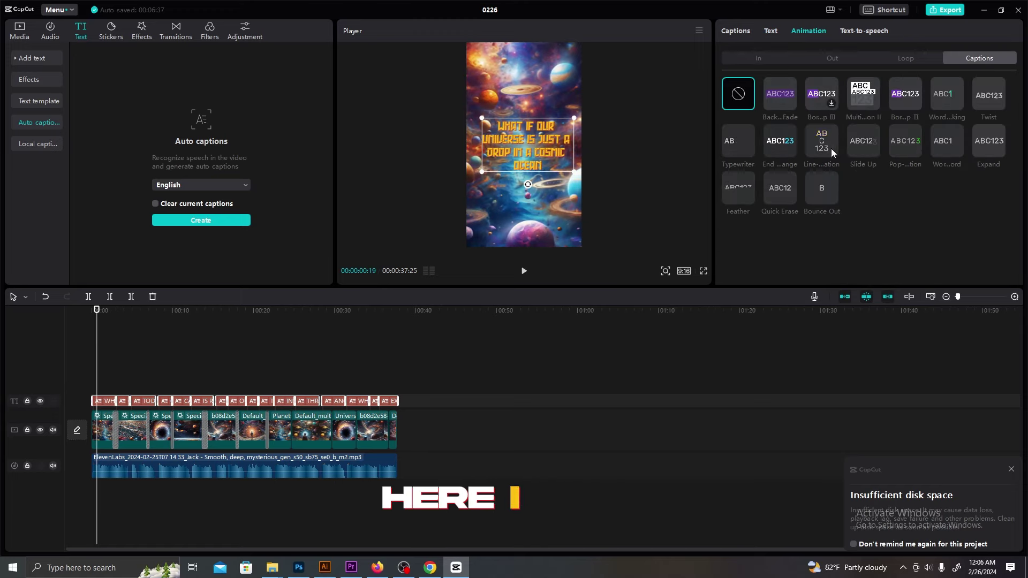
{"action": "left_click", "coordinate": [827, 184]}
Preview the video playing from the beginning
{"action": "key", "text": "space"}
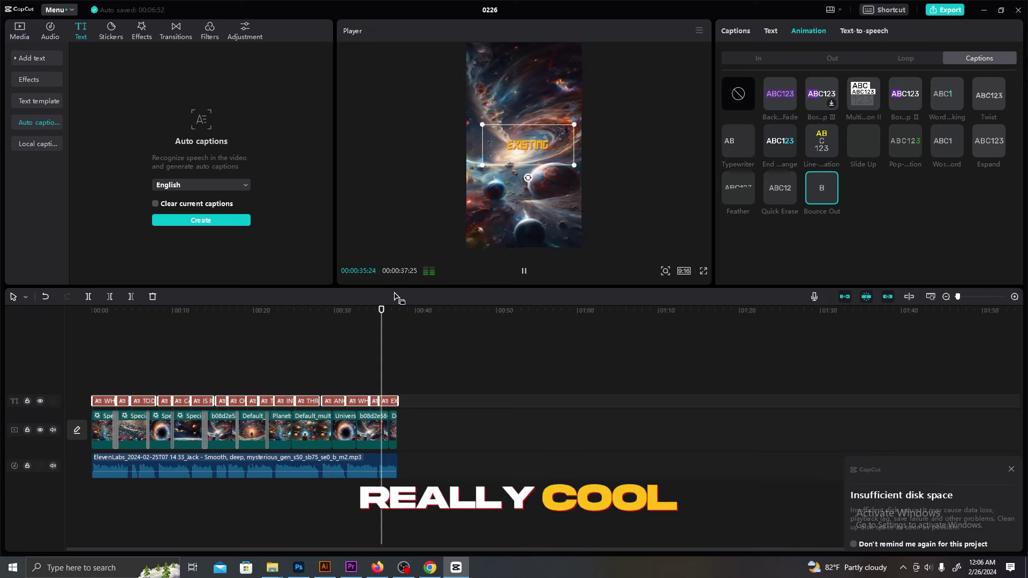
{"action": "key", "text": "space"}
{"action": "left_click", "coordinate": [72, 342]}
{"action": "key", "text": "space"}
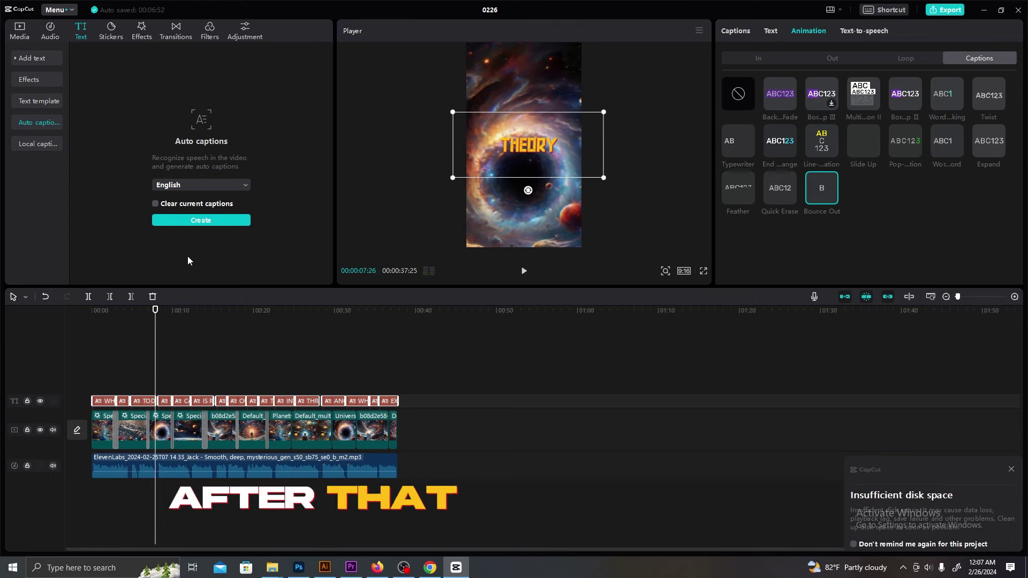
Add the dark mystery trailer music on a new track, lowered to -28.5dB
{"action": "left_click", "coordinate": [21, 35]}
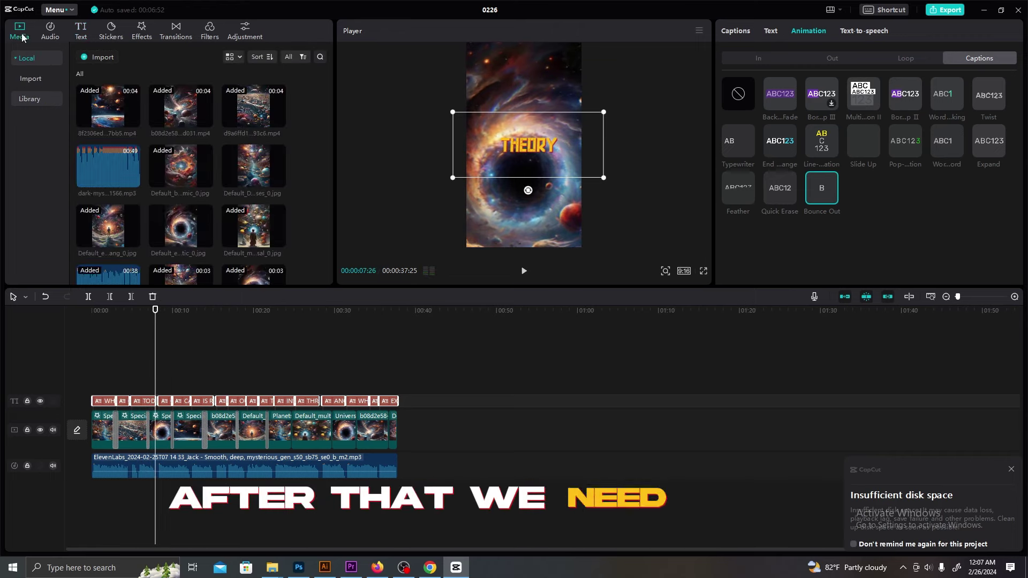
{"action": "left_click_drag", "start_coordinate": [110, 167], "coordinate": [107, 494]}
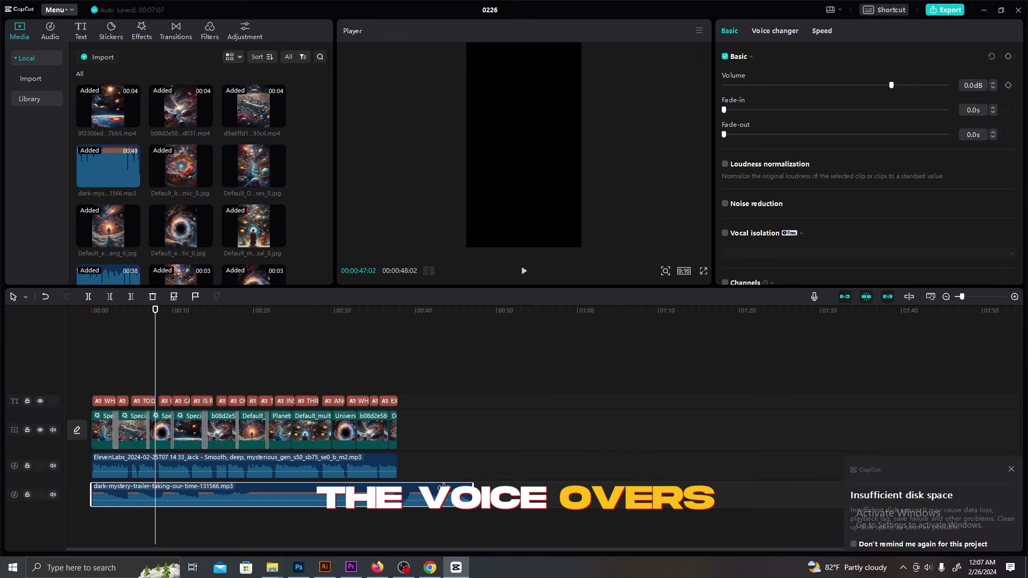
{"action": "key", "text": "space"}
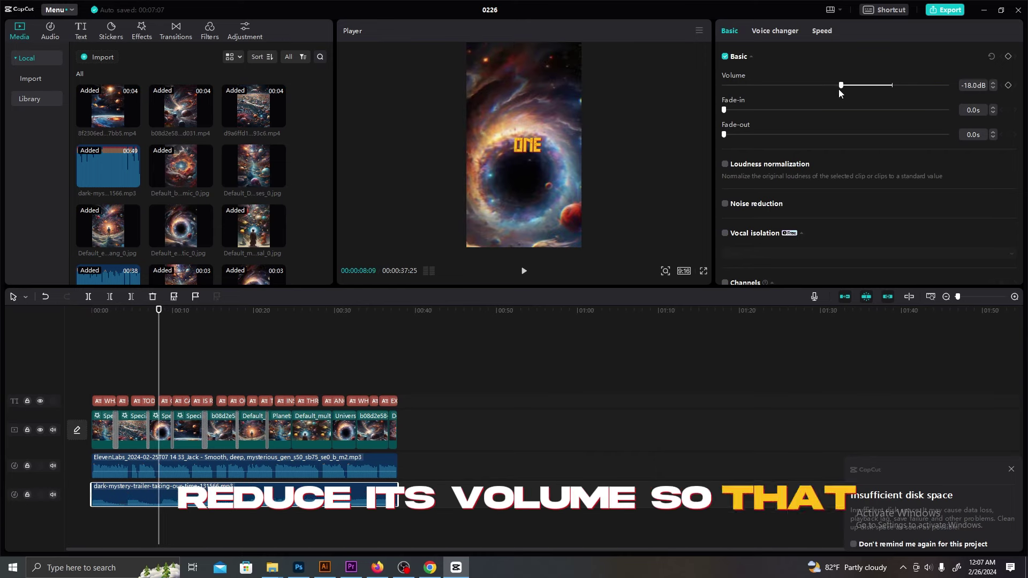
{"action": "left_click_drag", "start_coordinate": [839, 89], "coordinate": [810, 88]}
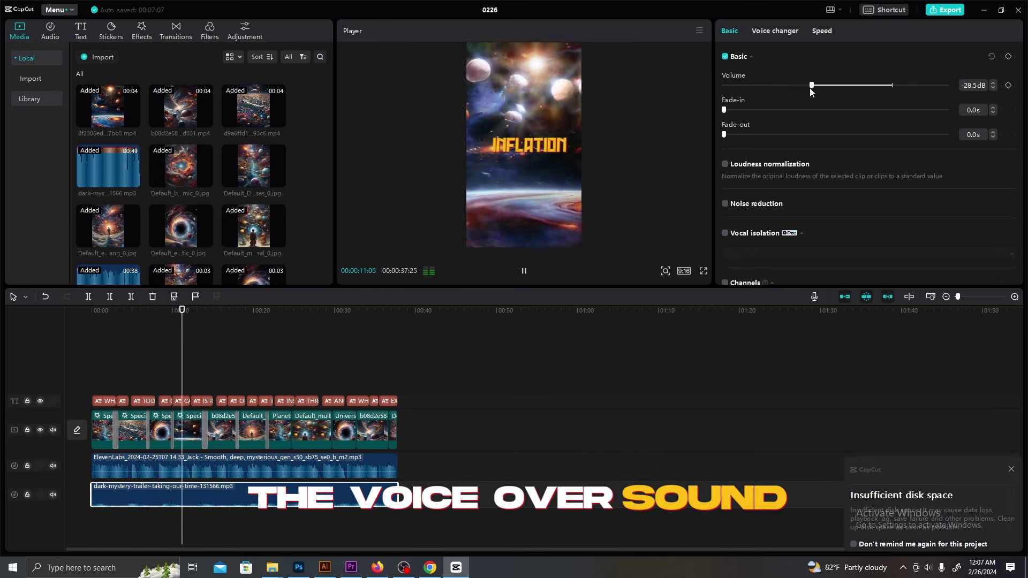